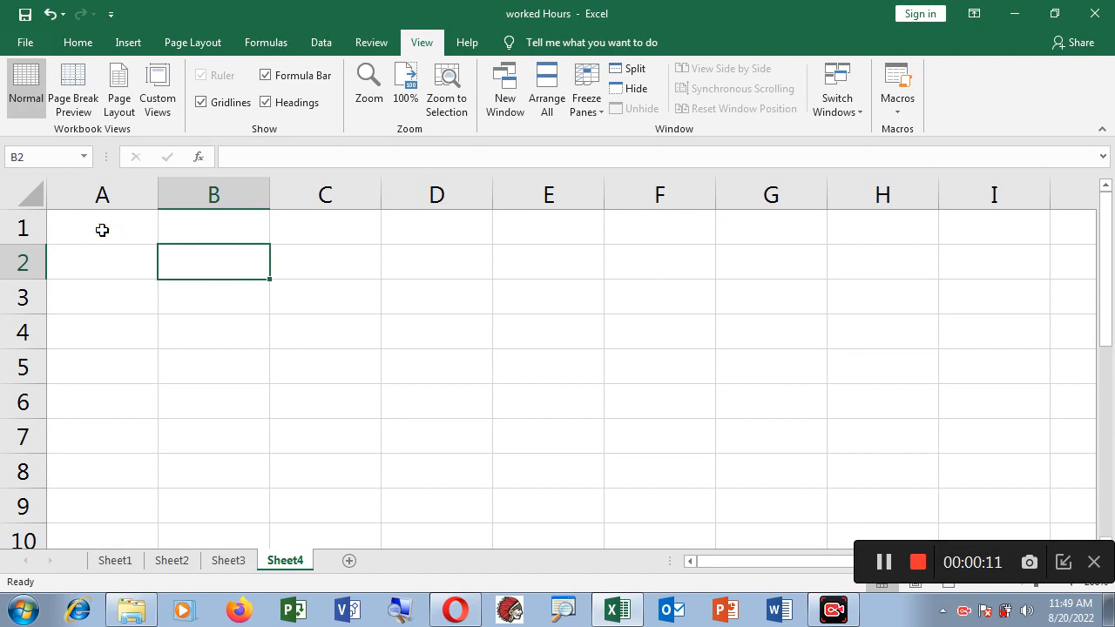
Enter a person's full name in cell A1 of Sheet4, then select cell A3
left_click(102, 229)
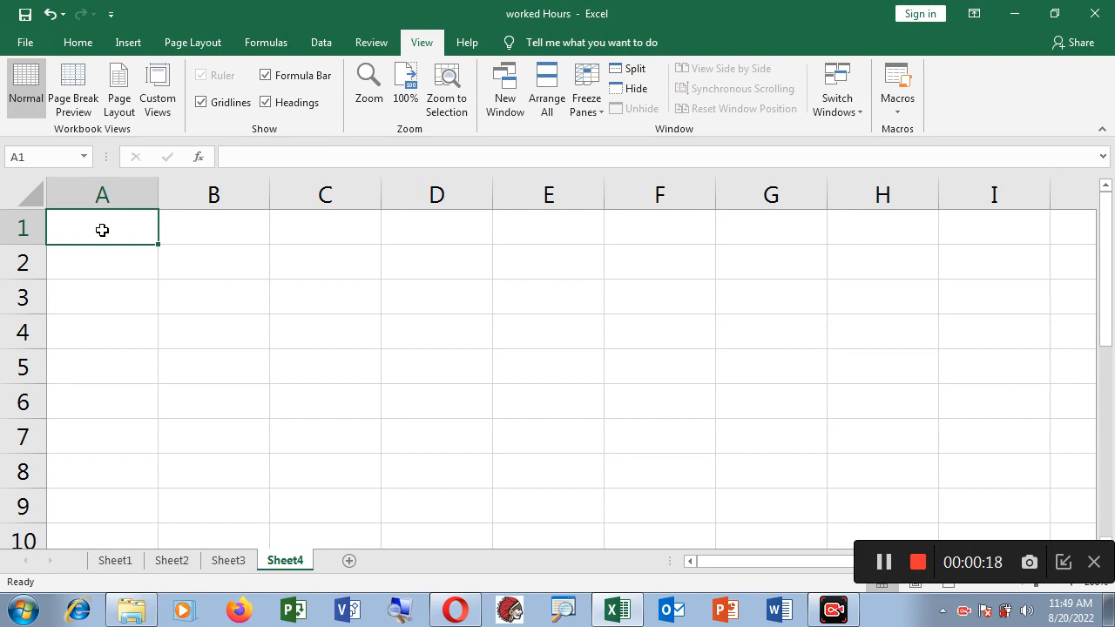
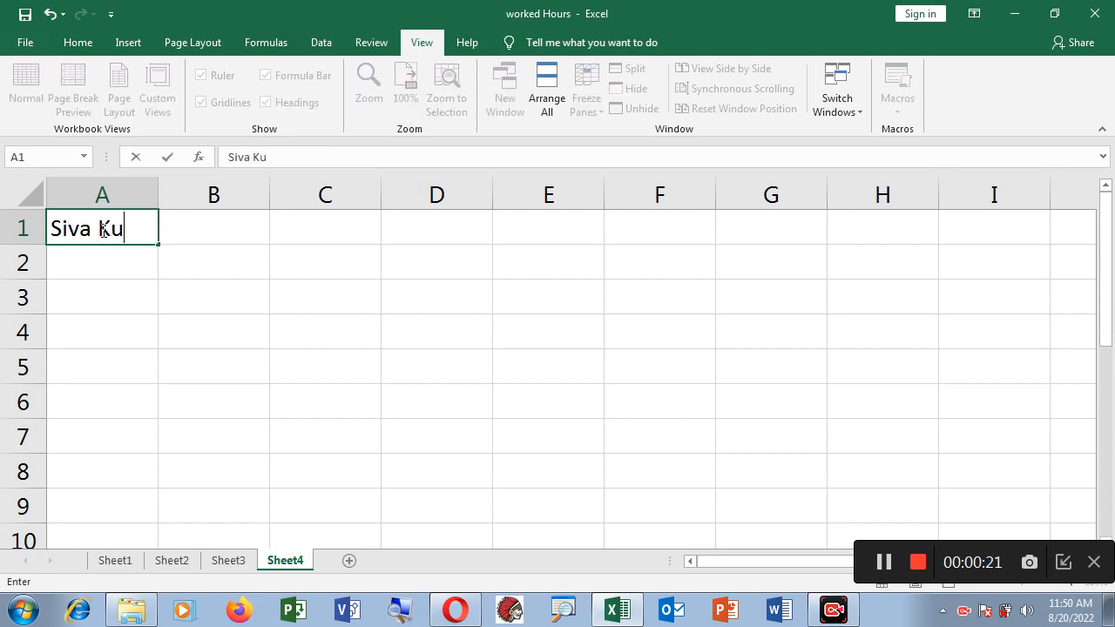
key("Return")
left_click(87, 229)
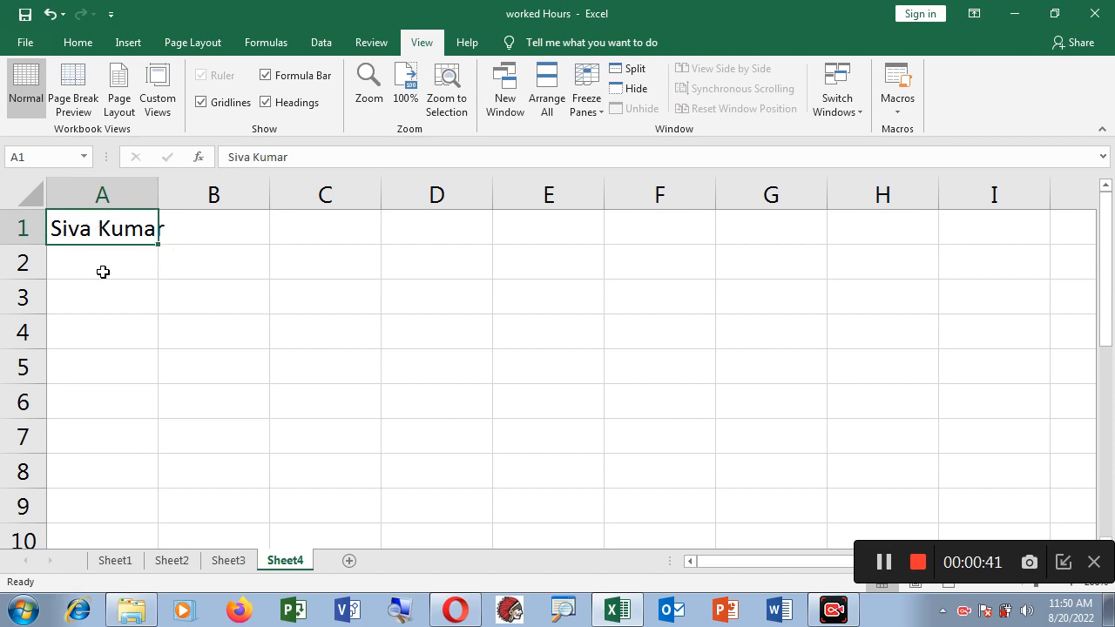
left_click(93, 305)
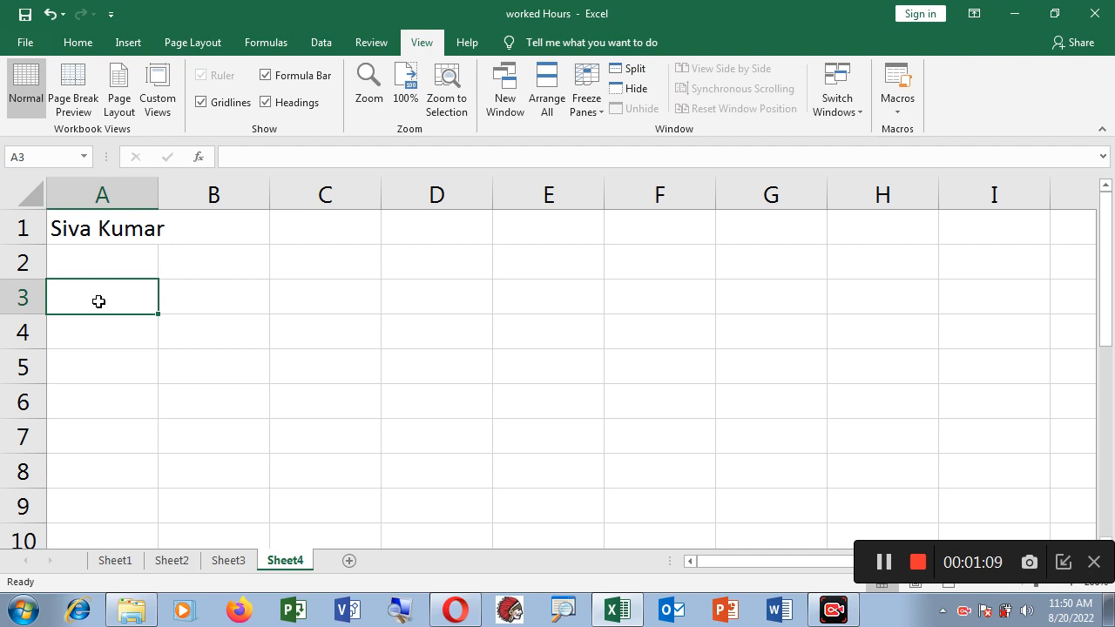
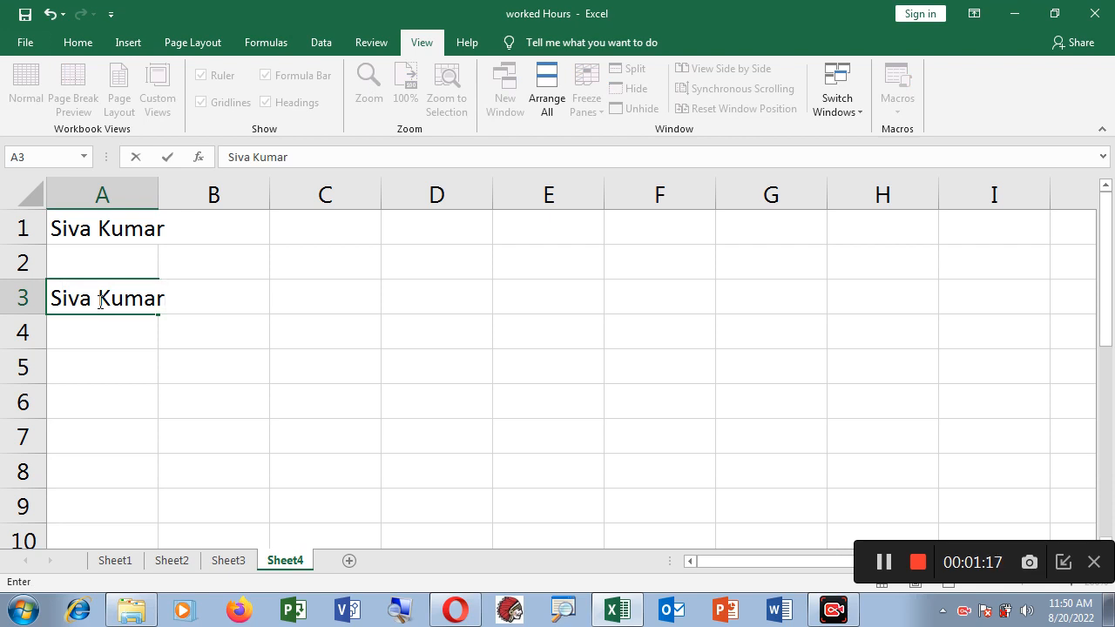
Type five names into cell A3, separated by Alt+Enter line breaks, and commit the cell
key("alt+Return")
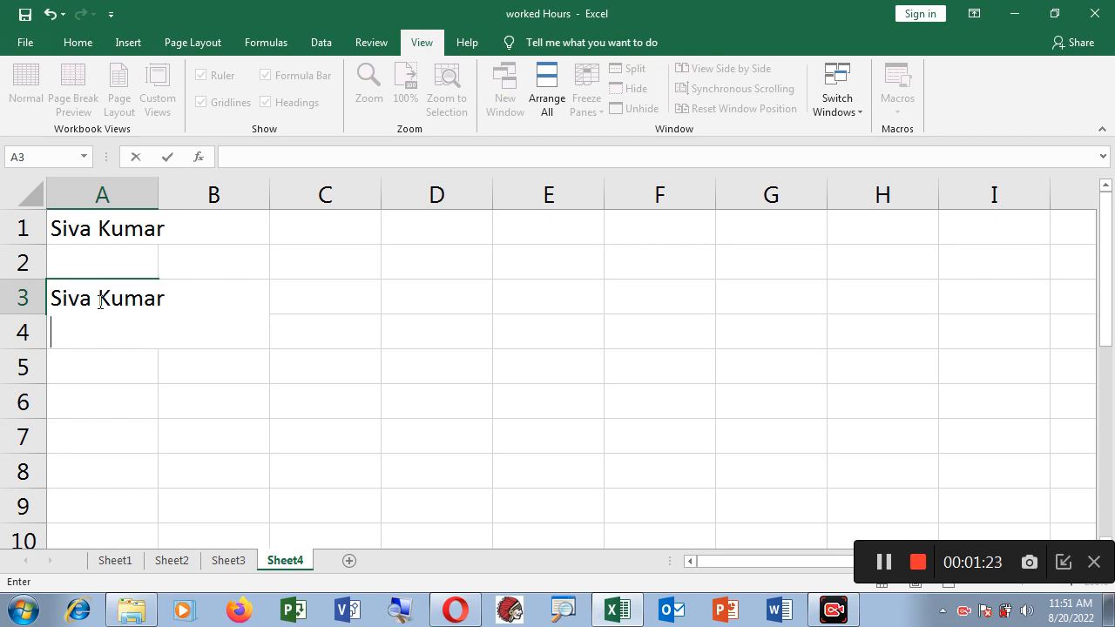
type("Anbu")
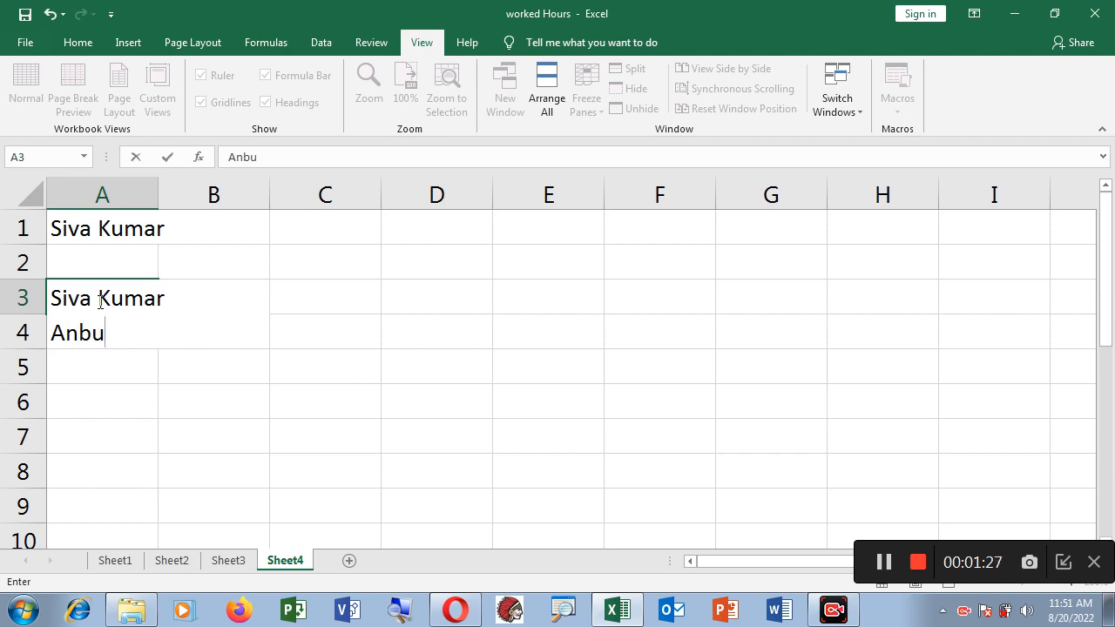
key("alt+Return")
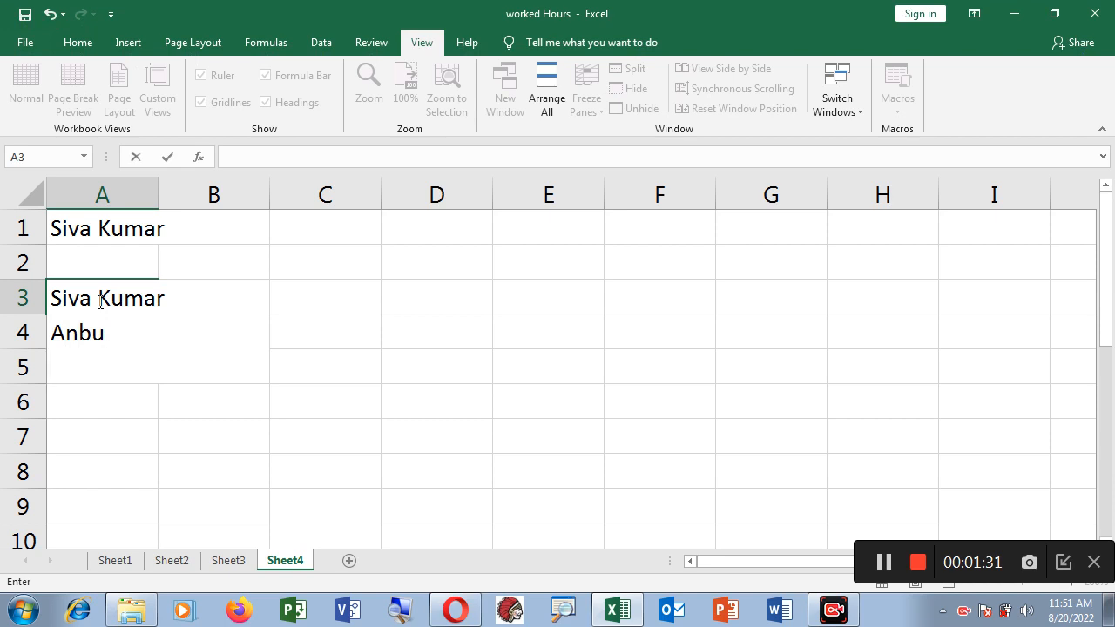
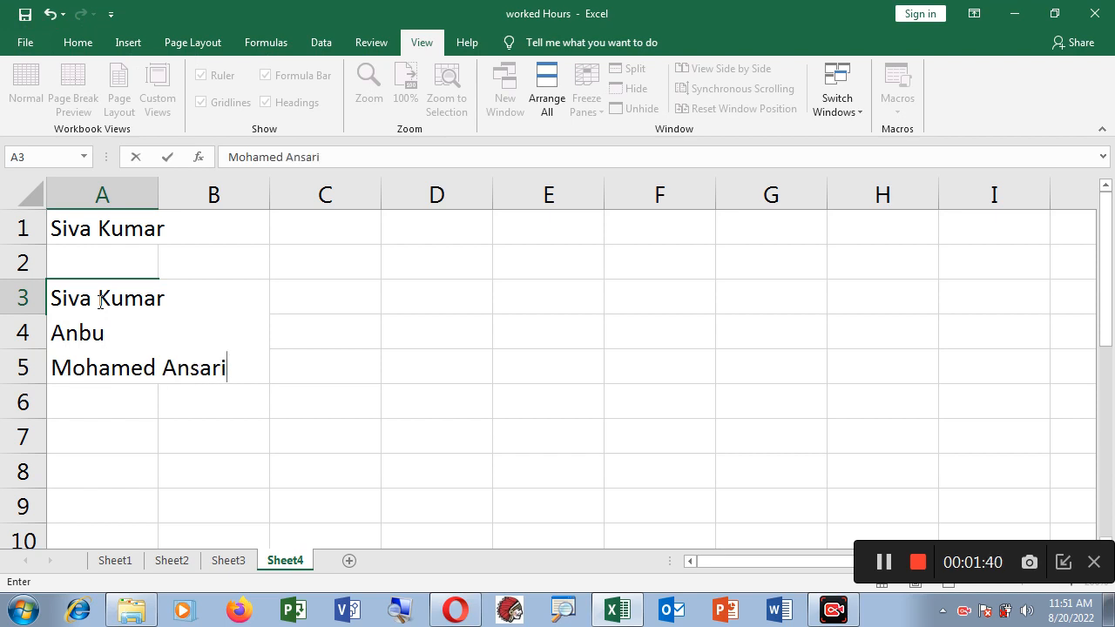
key("alt+Return")
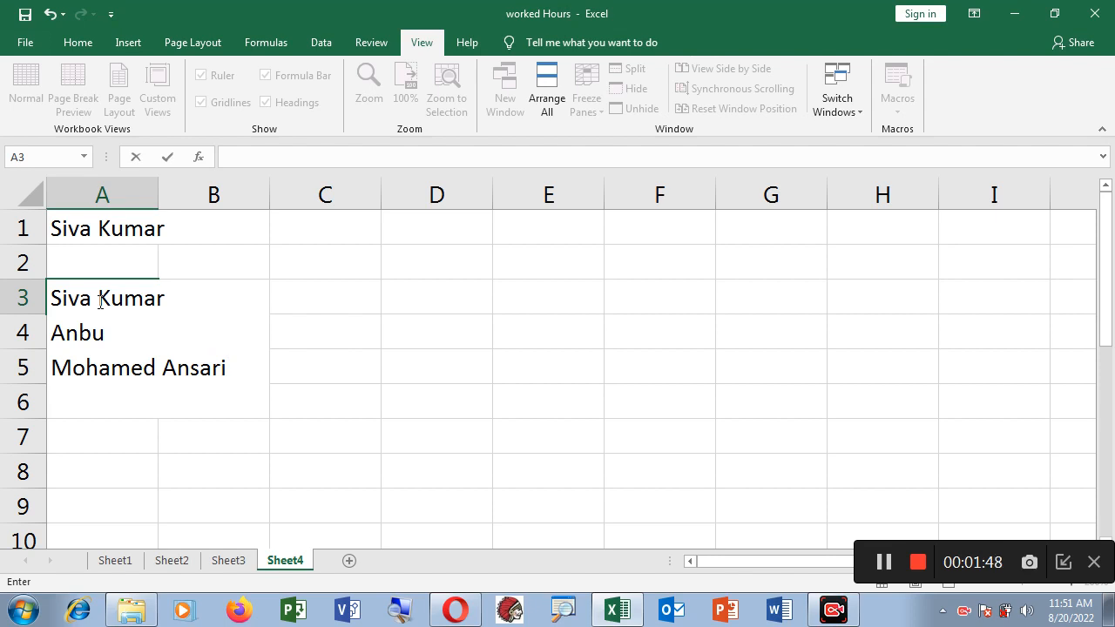
type("Mur")
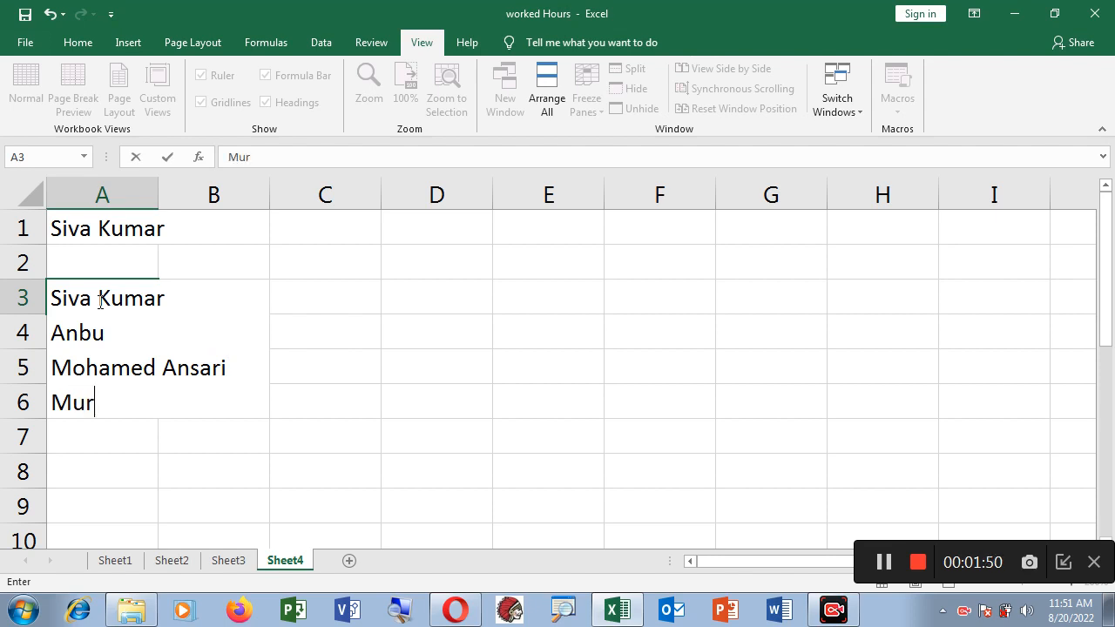
type("ugan")
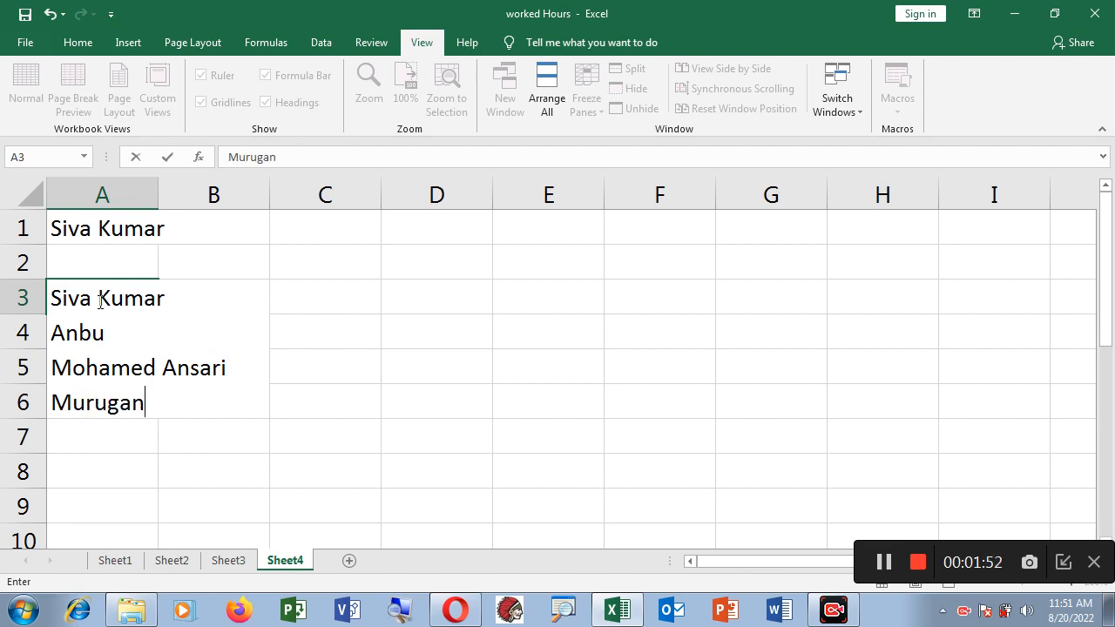
key("alt+Return")
type("A")
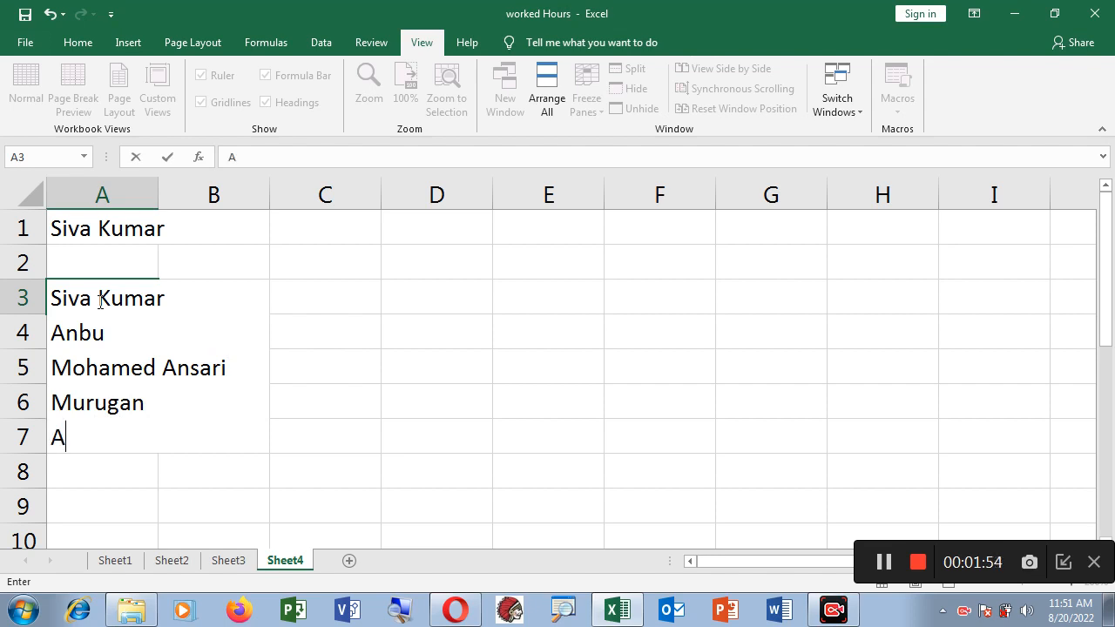
type("bdul")
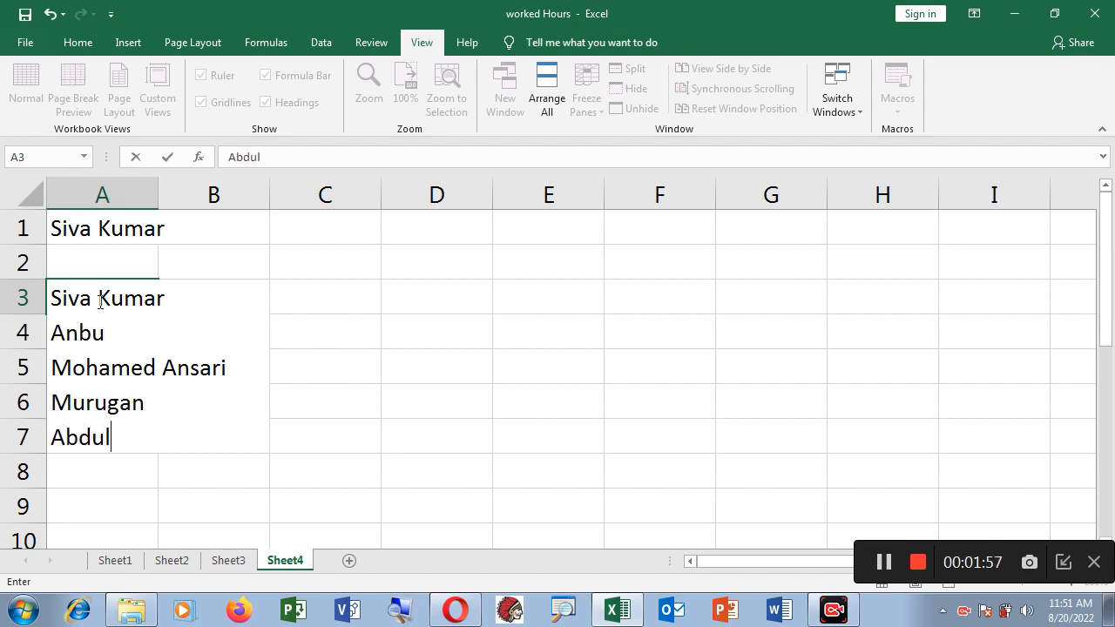
key("Return")
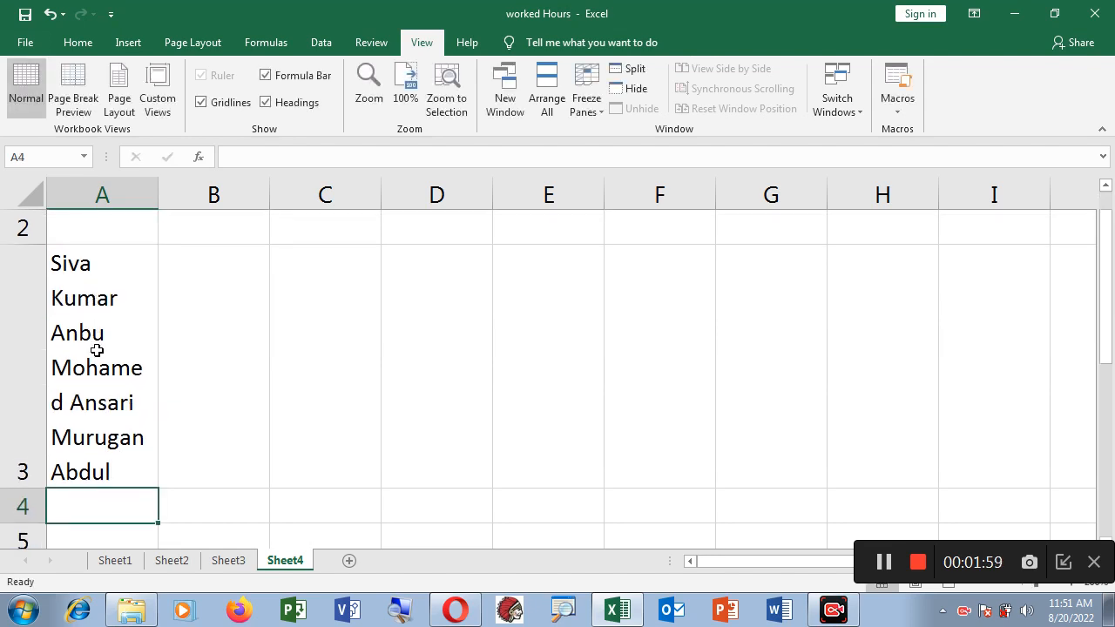
Widen column A so each of A3's five names sits on one unbroken line
left_click(114, 354)
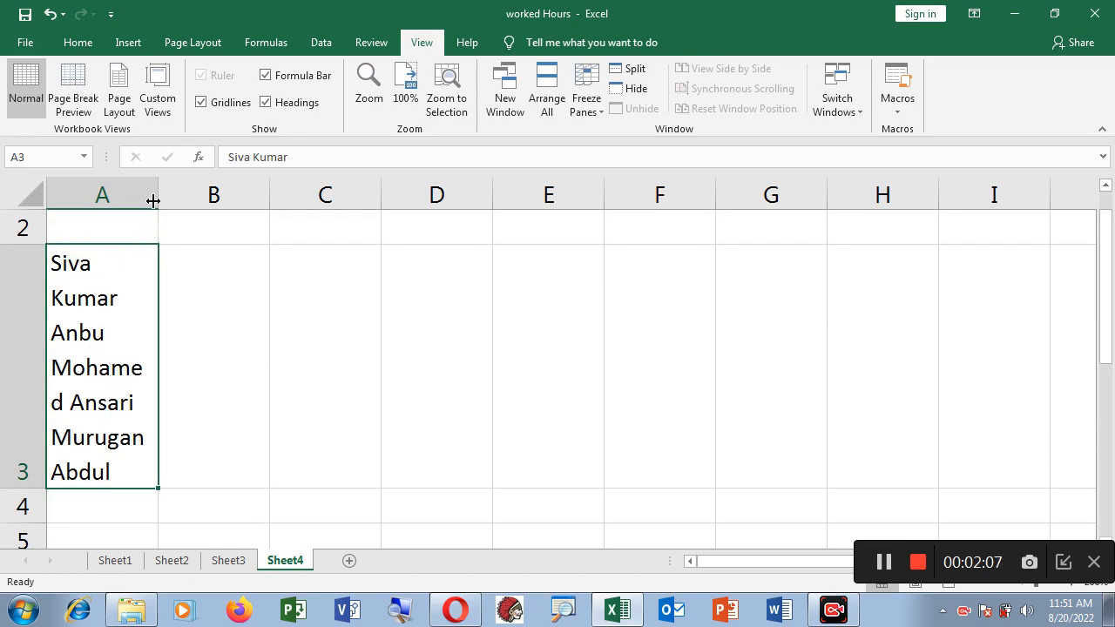
left_click_drag(155, 190, 252, 207)
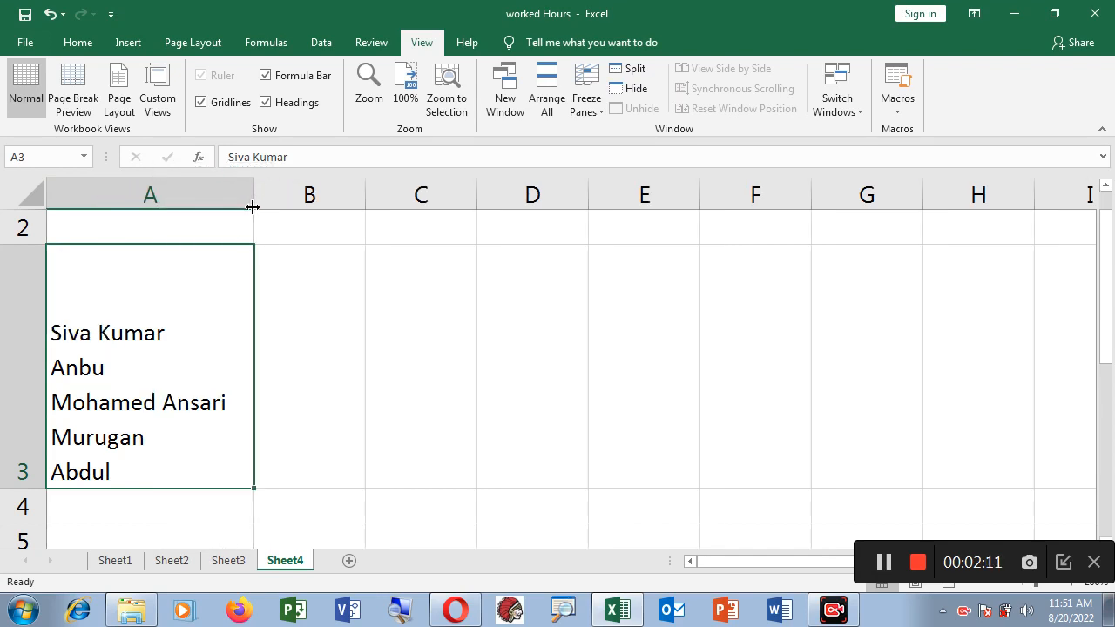
left_click(104, 410)
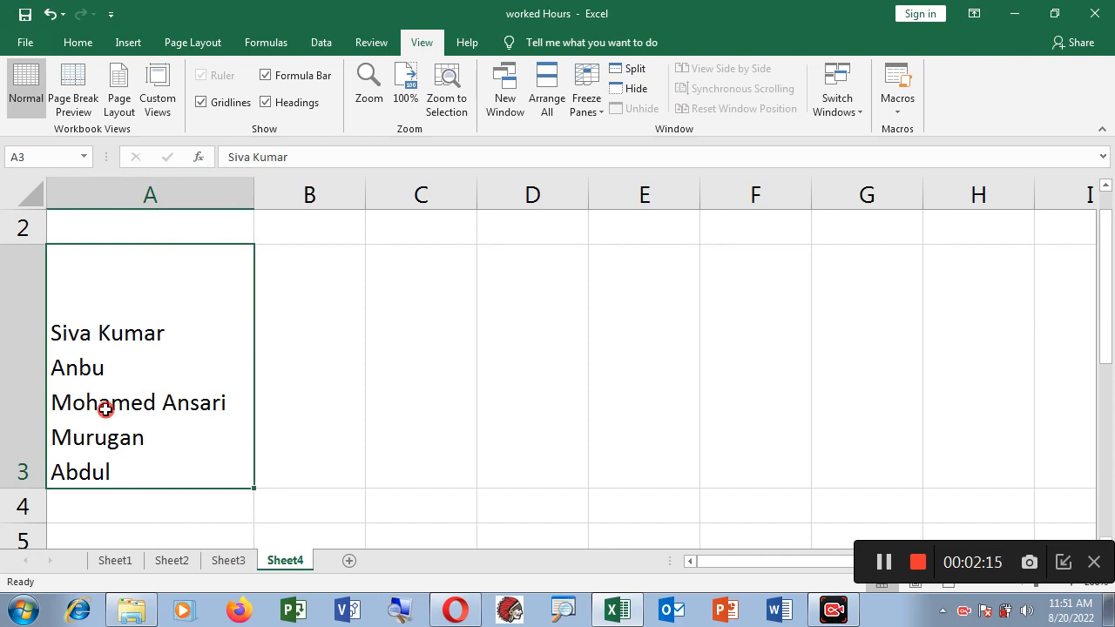
left_click(116, 441)
Label cell D3 'Alt Enter', then select cell E2
left_click(530, 373)
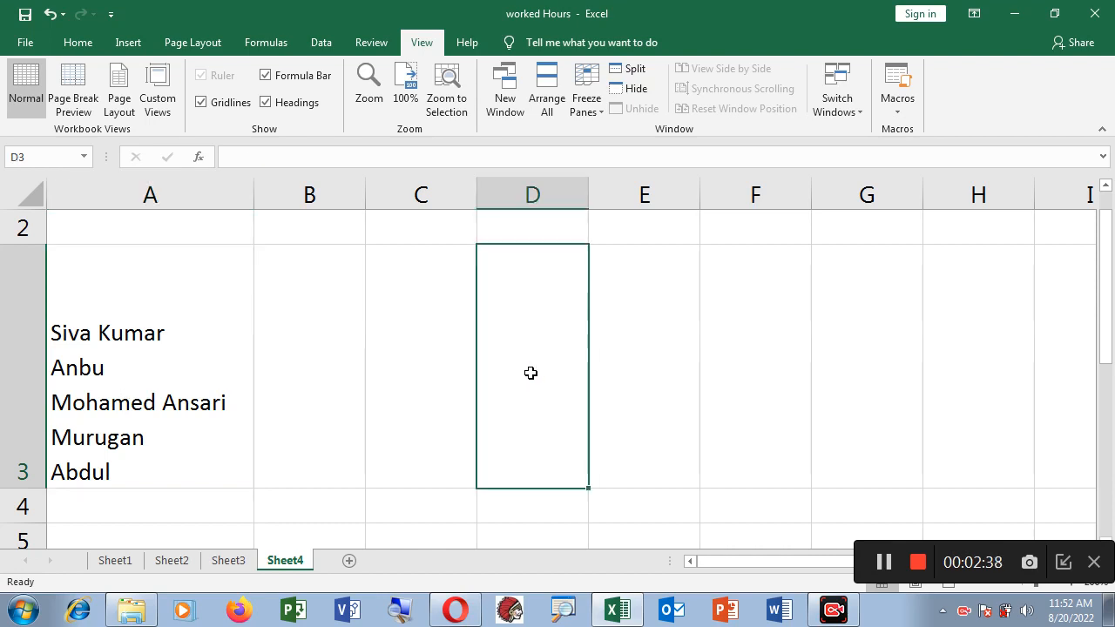
type("Alt ")
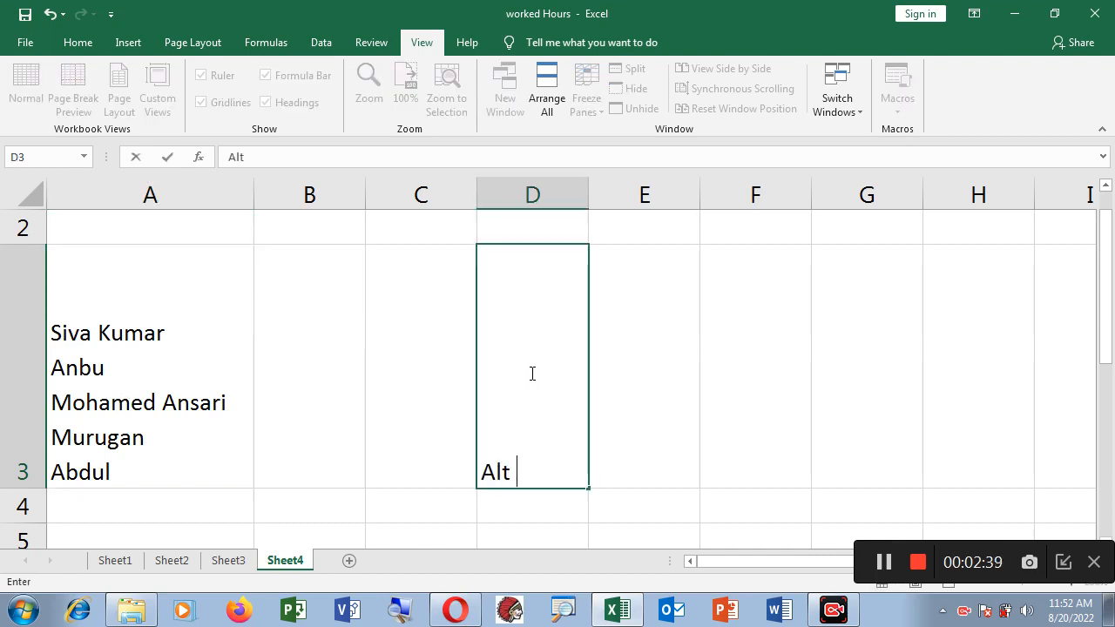
type("Enter")
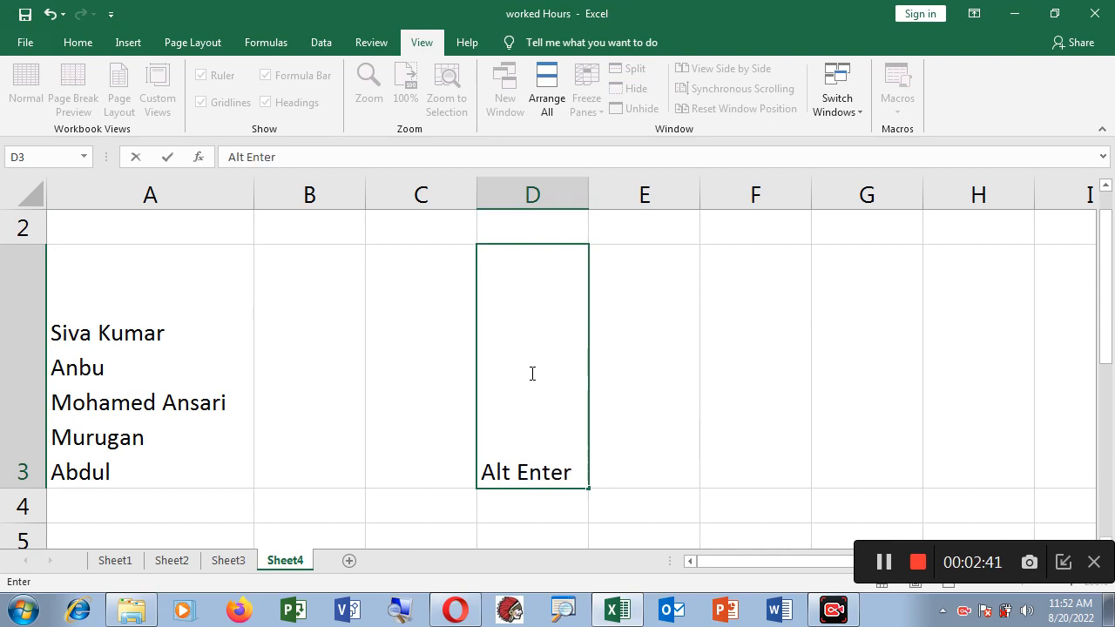
key("Return")
left_click(539, 477)
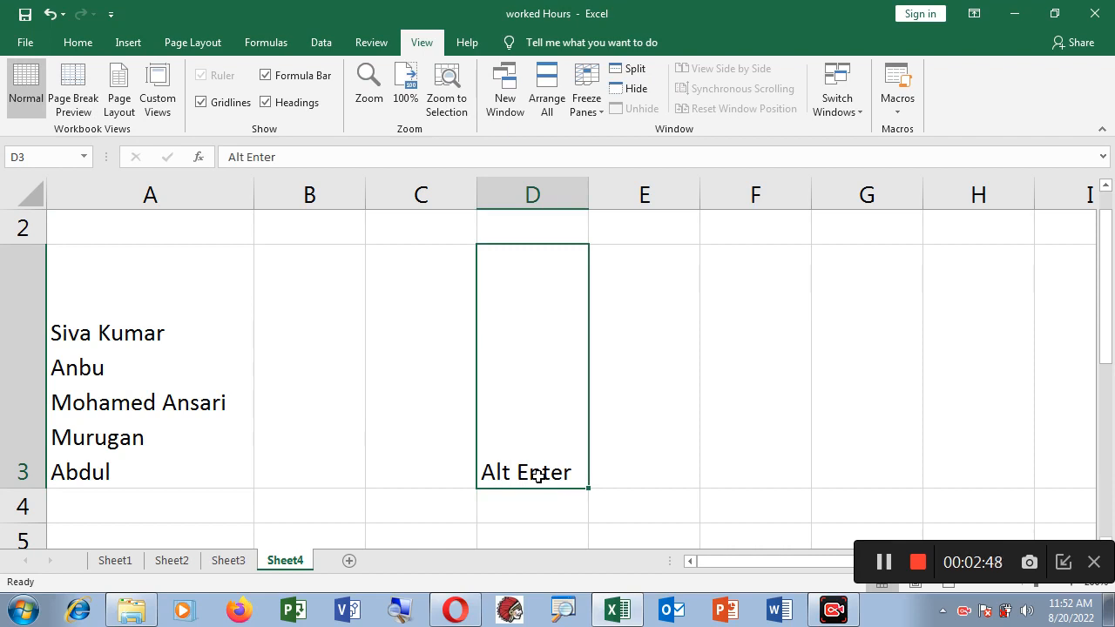
scroll(656, 461, "up", 1)
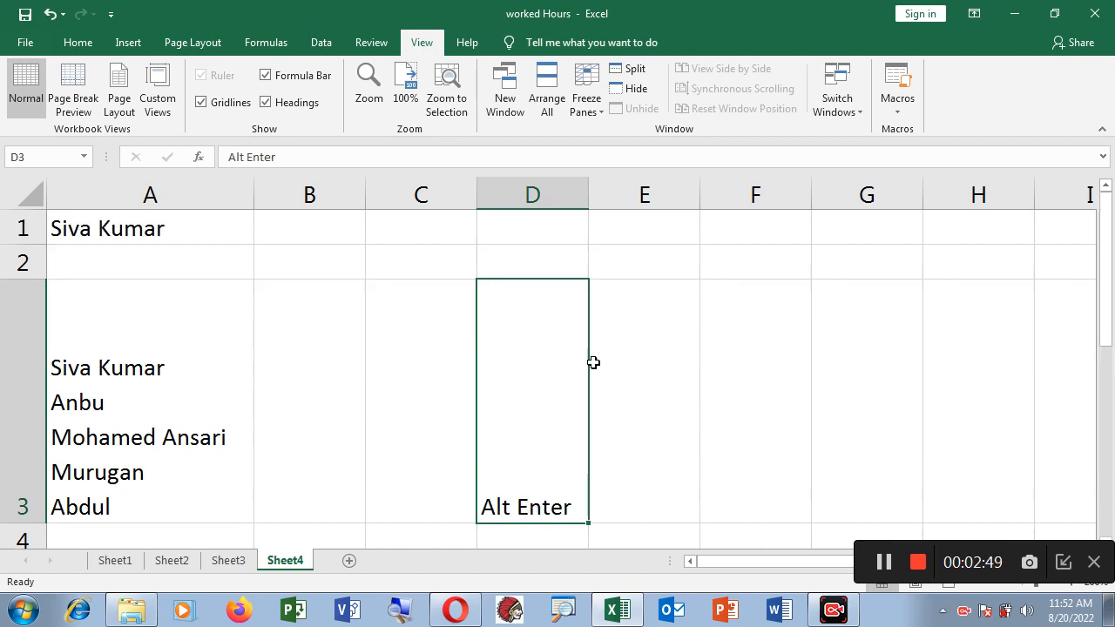
left_click(665, 266)
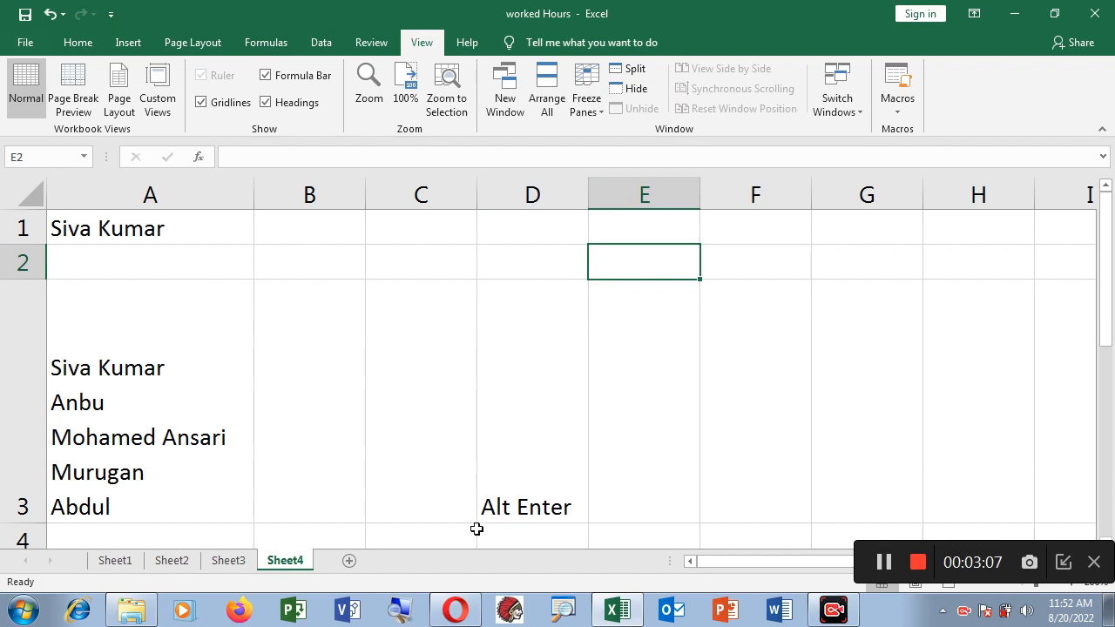
In Opera, dismiss the sign-in prompt and copy the article's three-pronged-strategy summary sentence
left_click(454, 615)
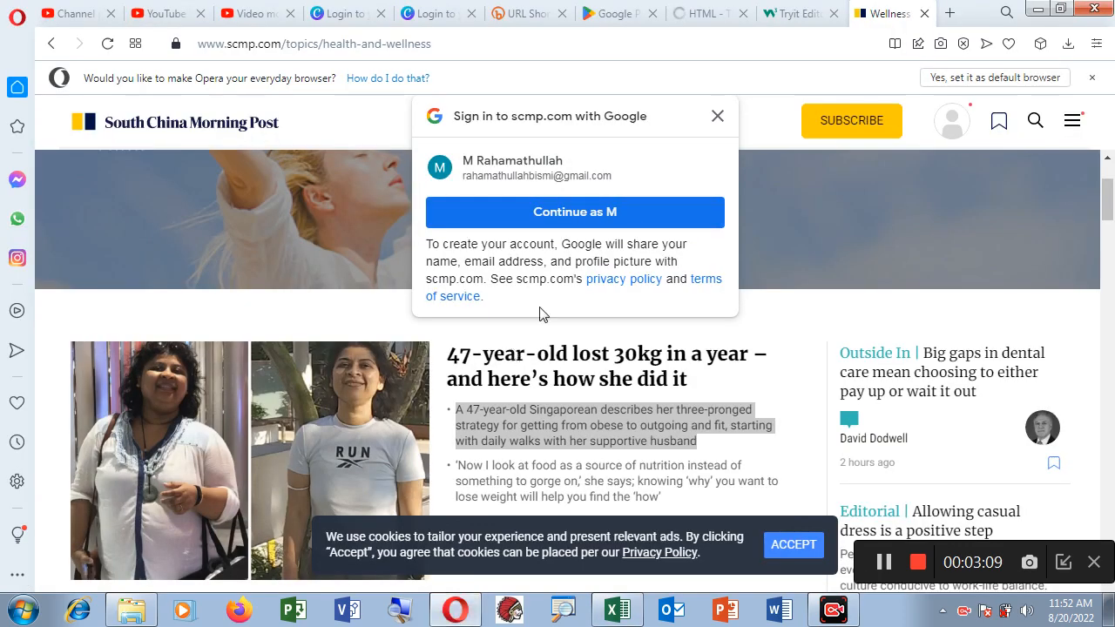
left_click(718, 117)
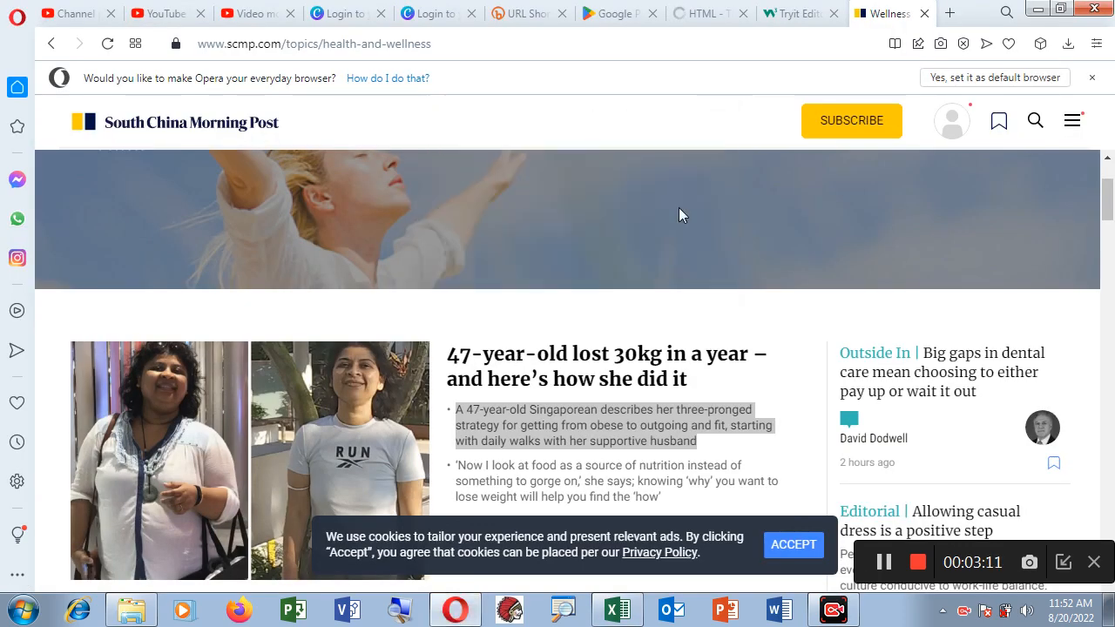
left_click(468, 417)
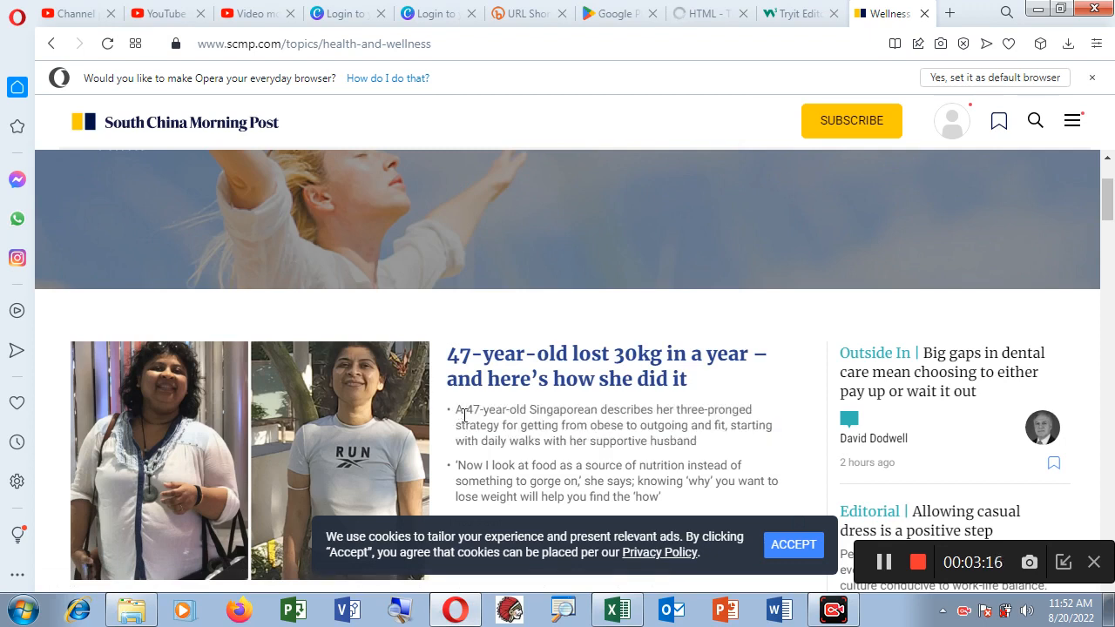
left_click_drag(457, 410, 476, 427)
left_click_drag(582, 433, 704, 444)
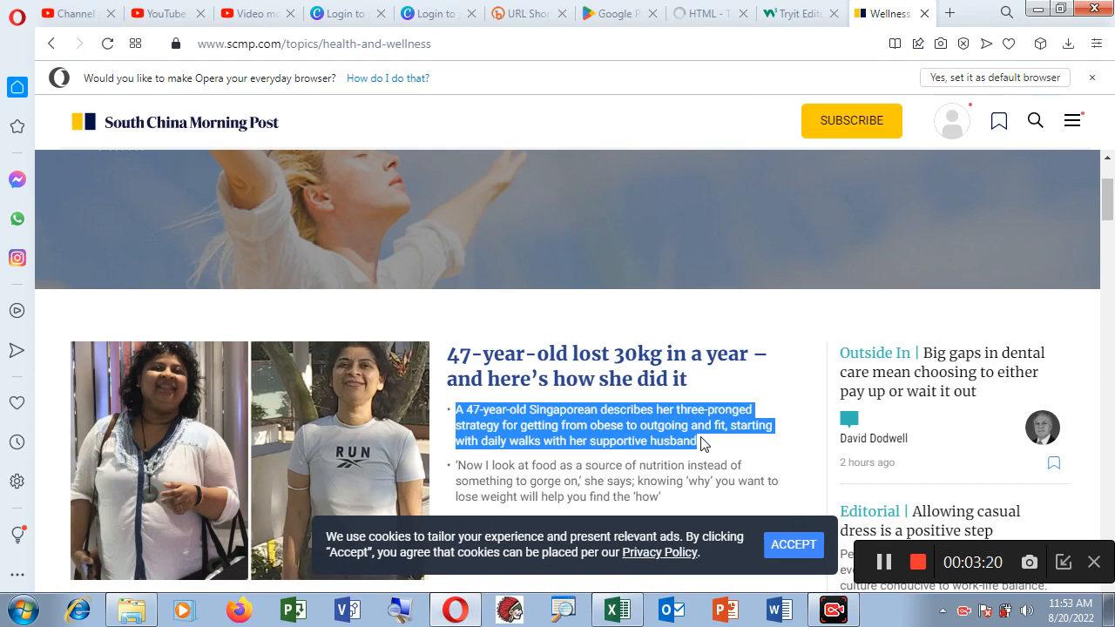
right_click(617, 425)
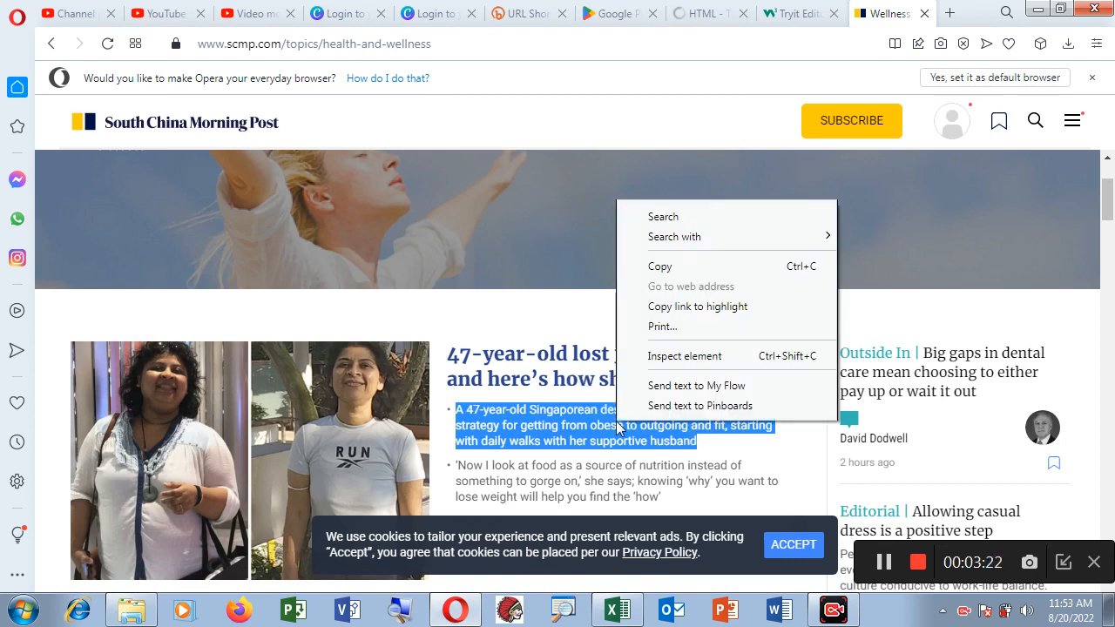
left_click(657, 267)
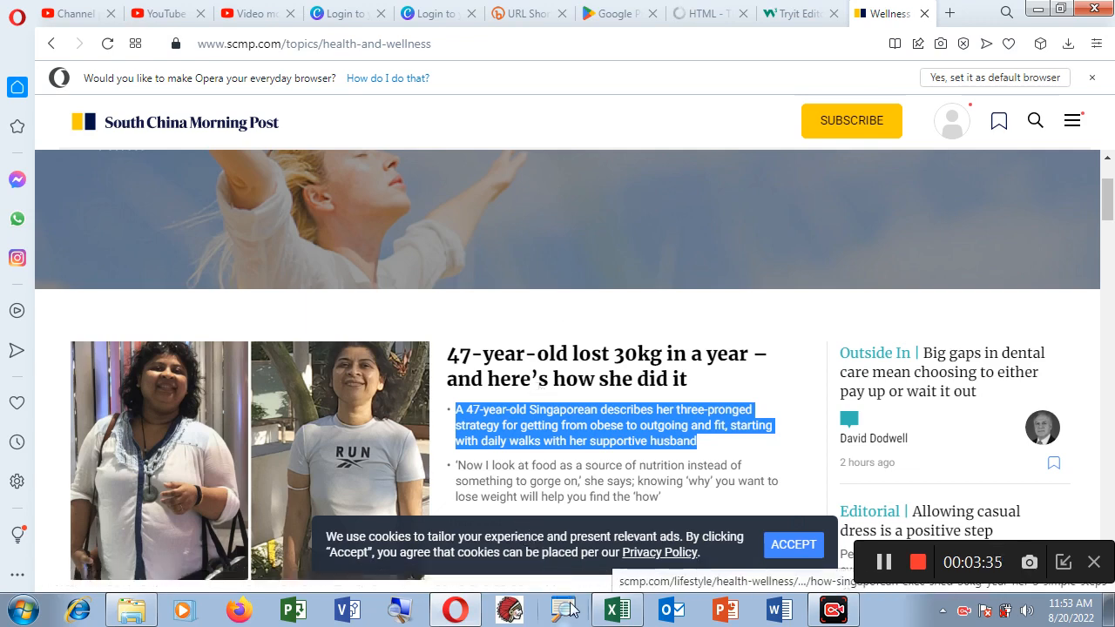
left_click(615, 612)
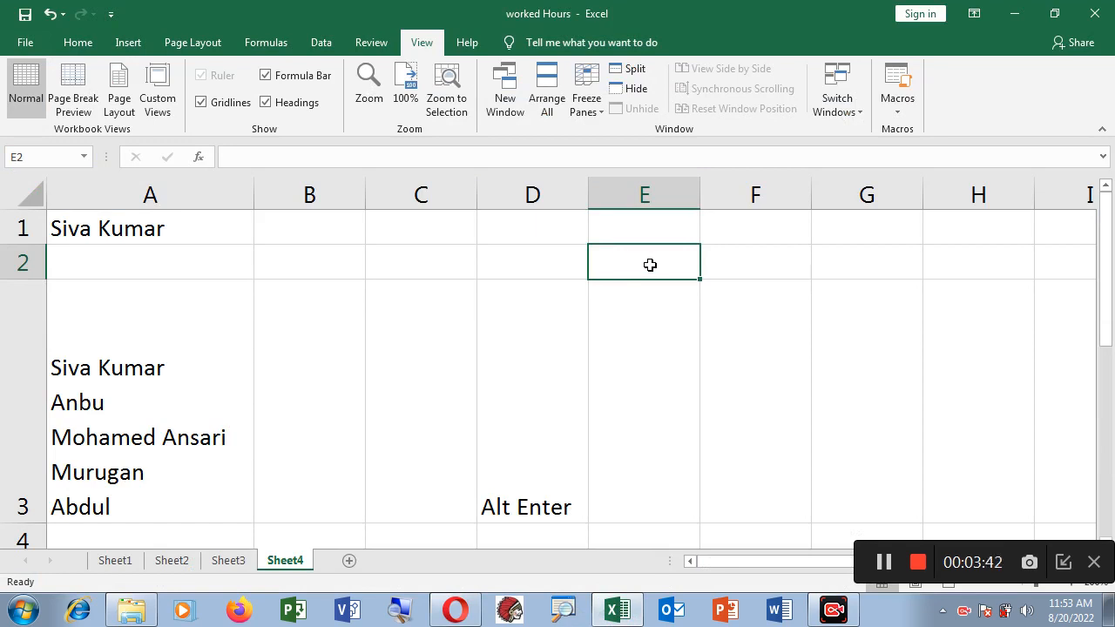
Paste the copied sentence into E2 using Keep Source Formatting
right_click(651, 263)
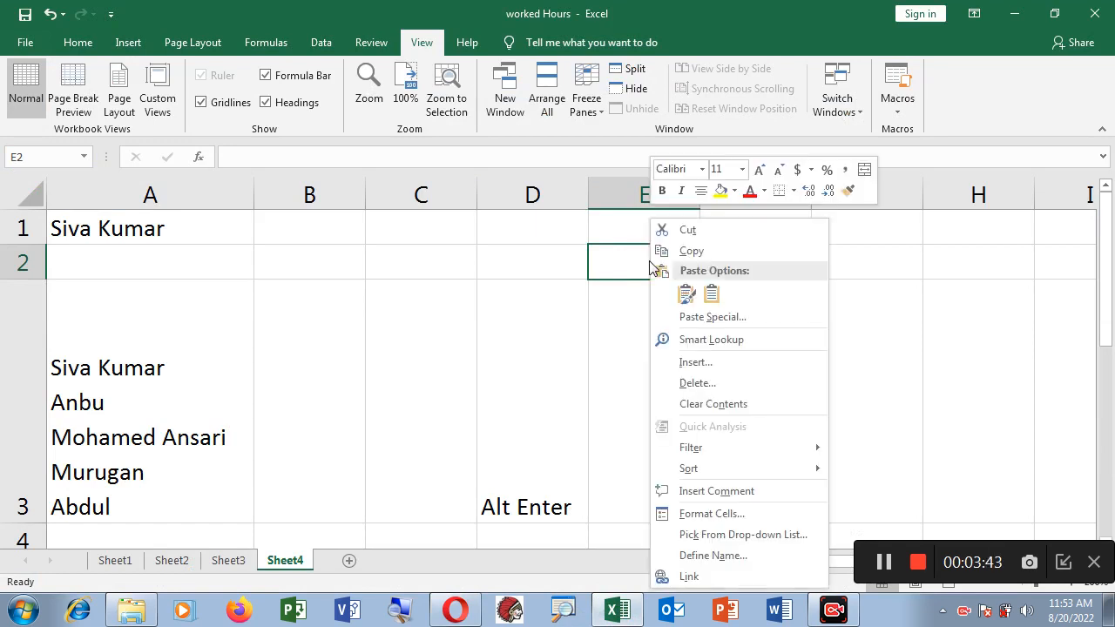
left_click(684, 296)
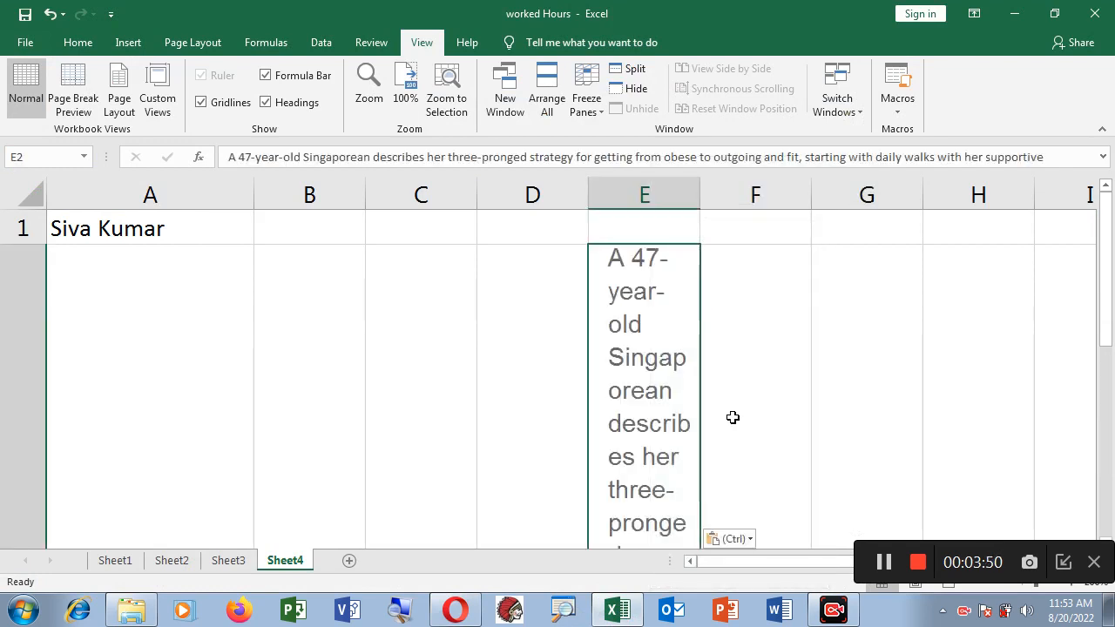
scroll(540, 313, "down", 1)
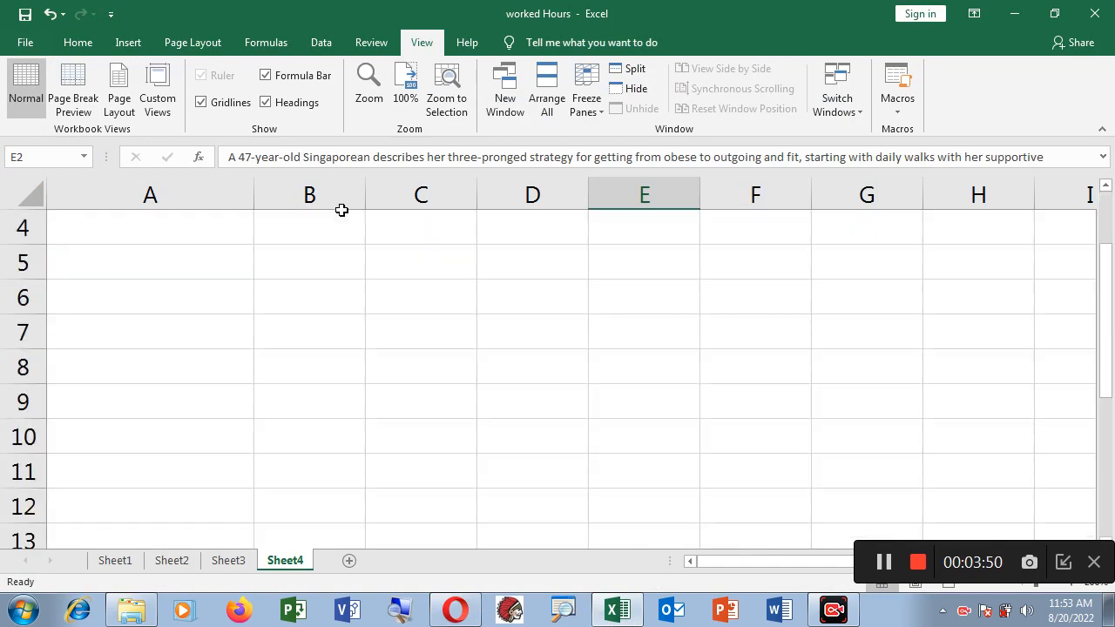
Toggle Wrap Text on E2 off so the sentence spans columns, then on again
left_click(76, 44)
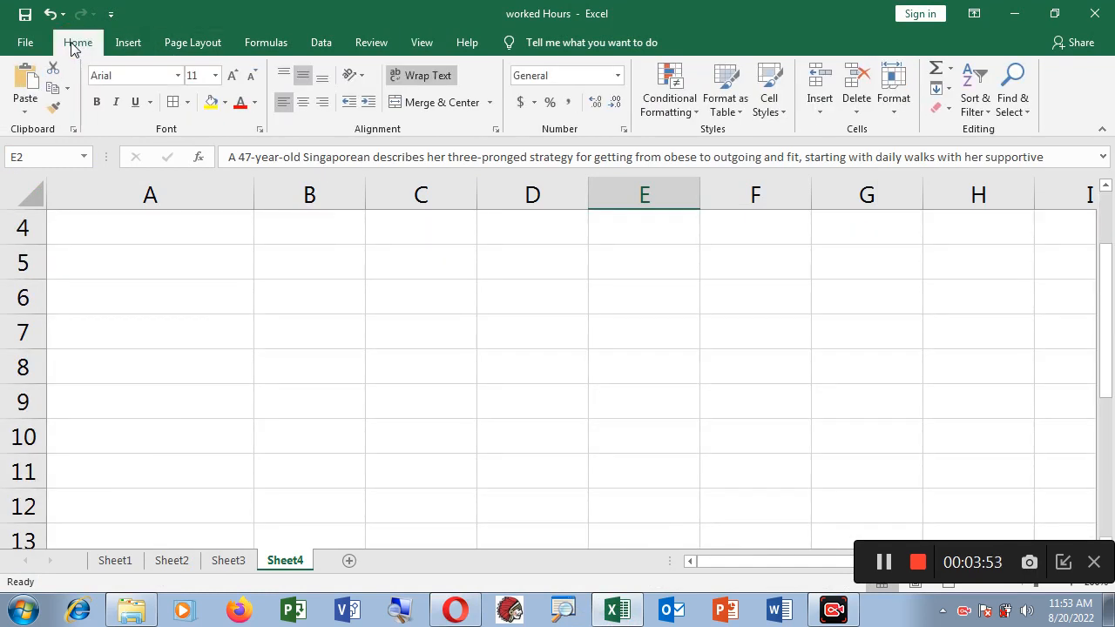
left_click(425, 77)
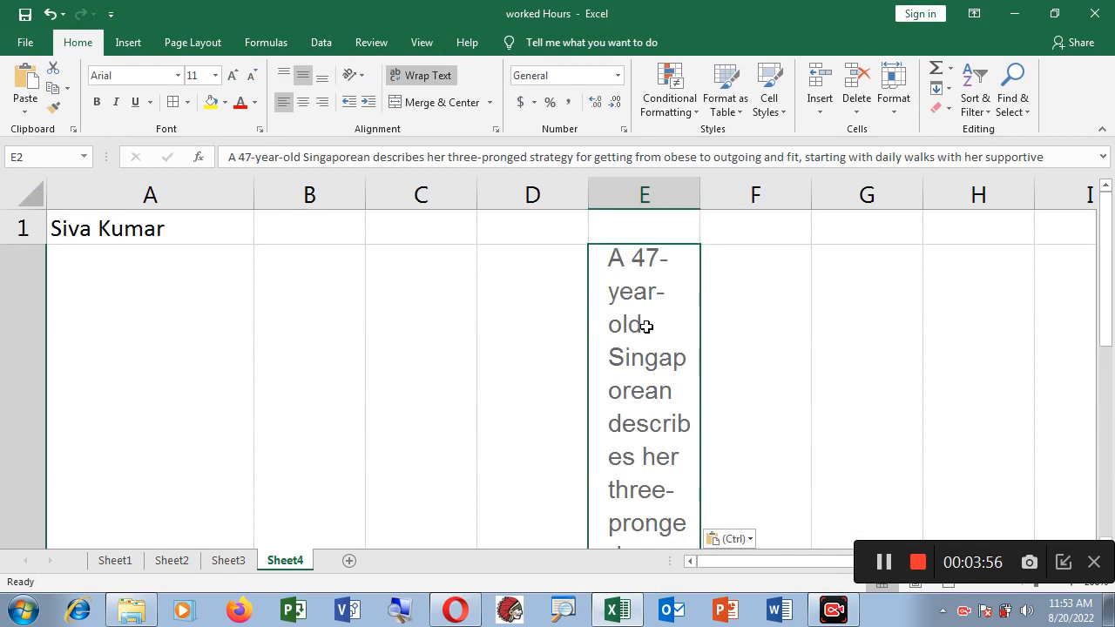
left_click(433, 79)
scroll(670, 388, "up", 1)
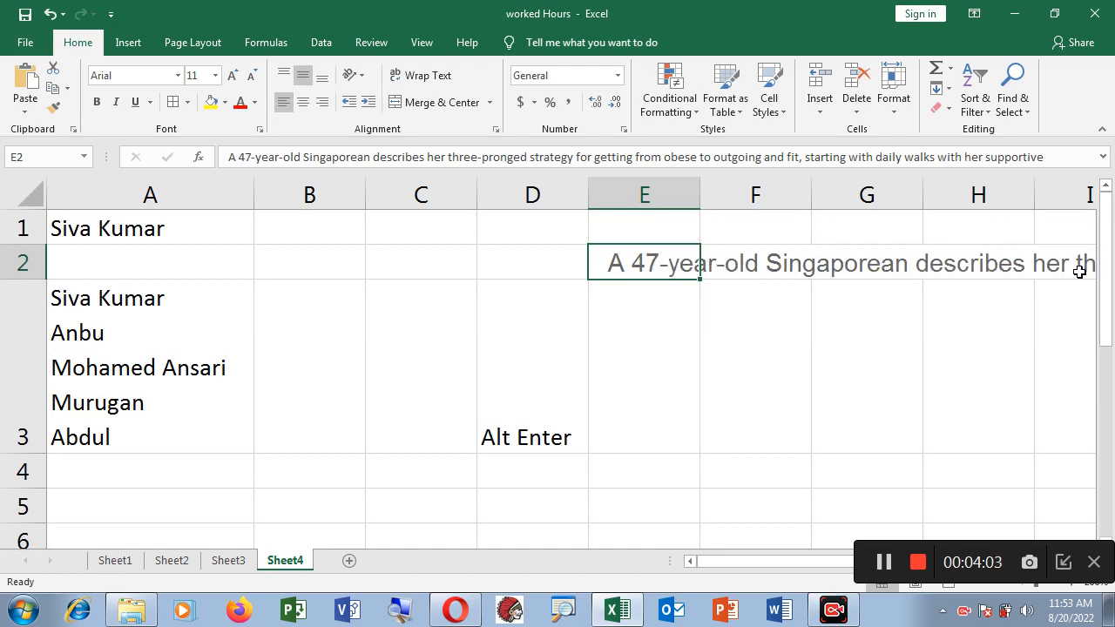
left_click(633, 265)
left_click(429, 79)
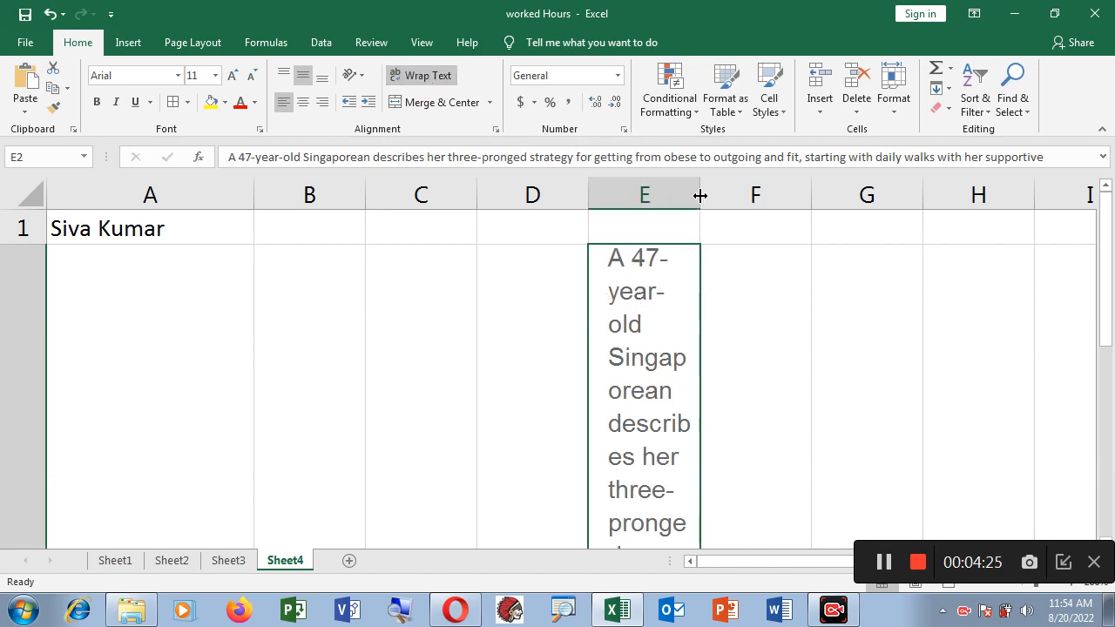
Set column E's width to 24.43 (176 px), then select cell E14
left_click_drag(699, 195, 892, 207)
scroll(784, 330, "down", 2)
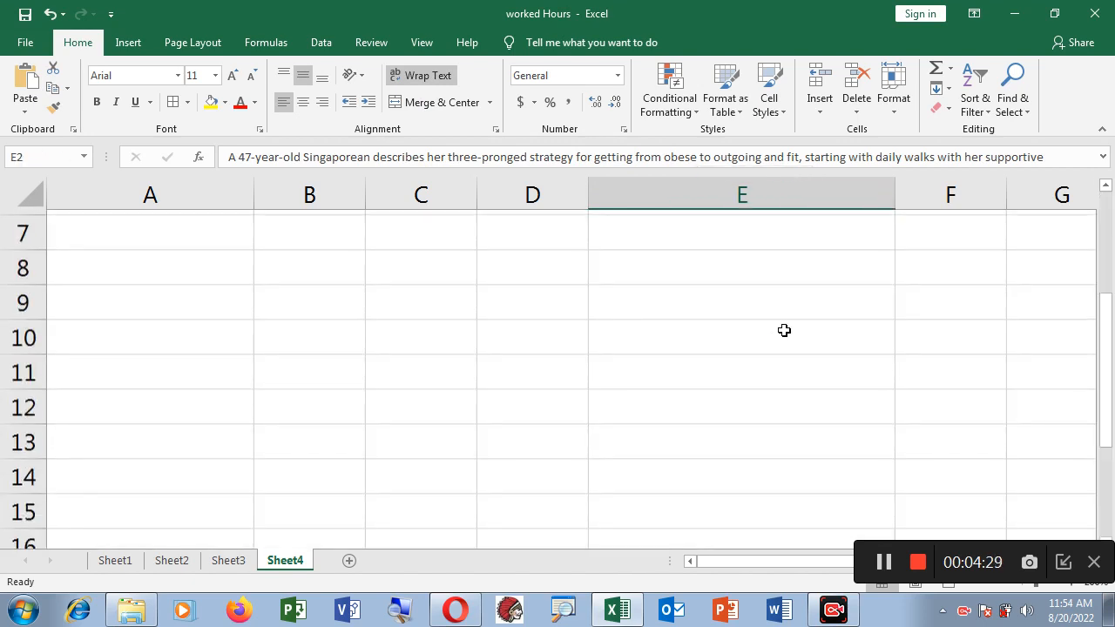
scroll(784, 330, "up", 2)
scroll(783, 330, "down", 1)
scroll(784, 330, "up", 1)
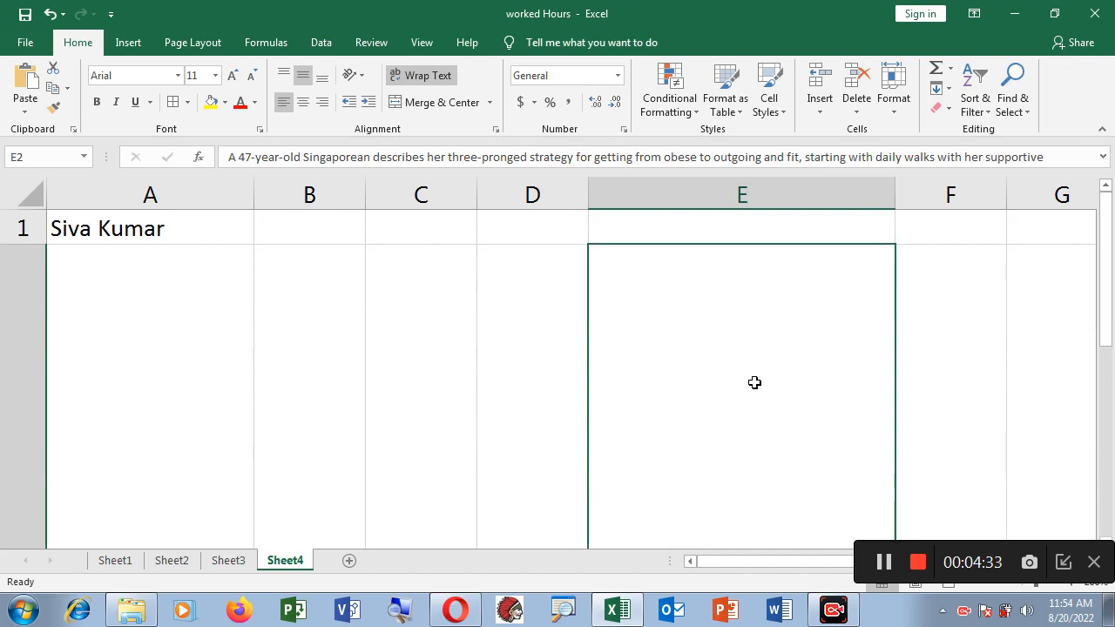
scroll(755, 383, "down", 1)
scroll(755, 382, "up", 1)
scroll(754, 381, "down", 1)
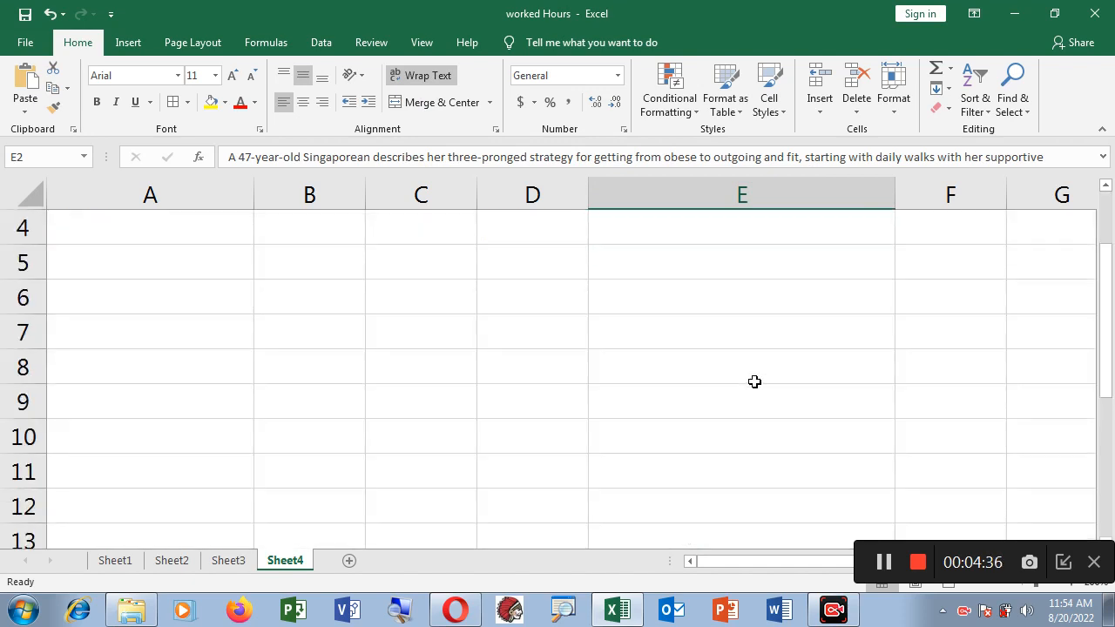
left_click(1105, 188)
left_click(1104, 188)
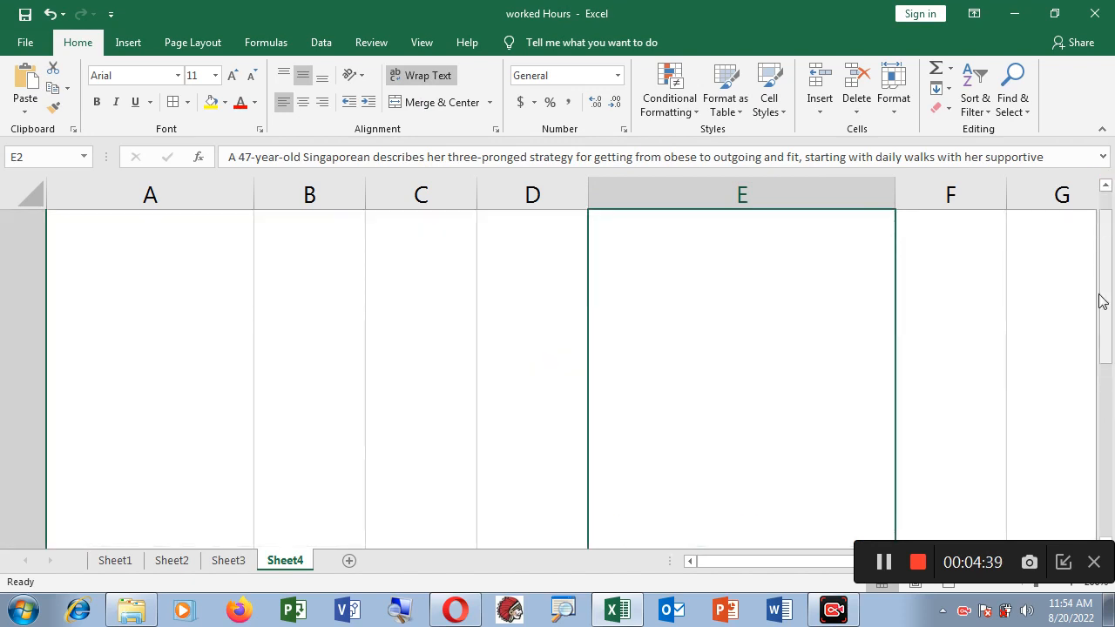
scroll(580, 440, "down", 2)
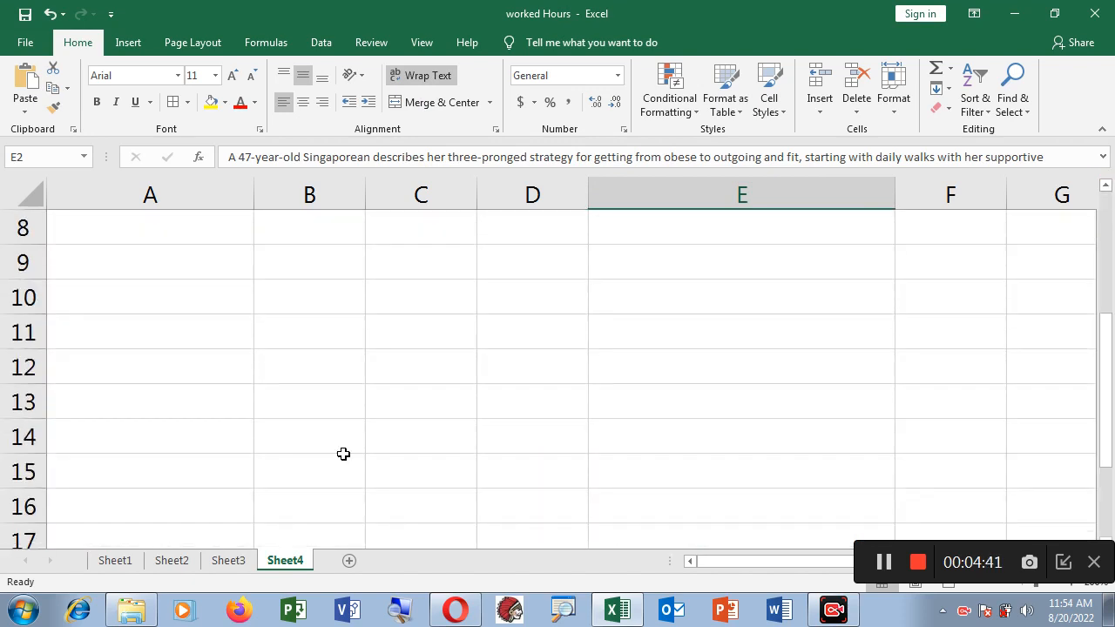
left_click(661, 443)
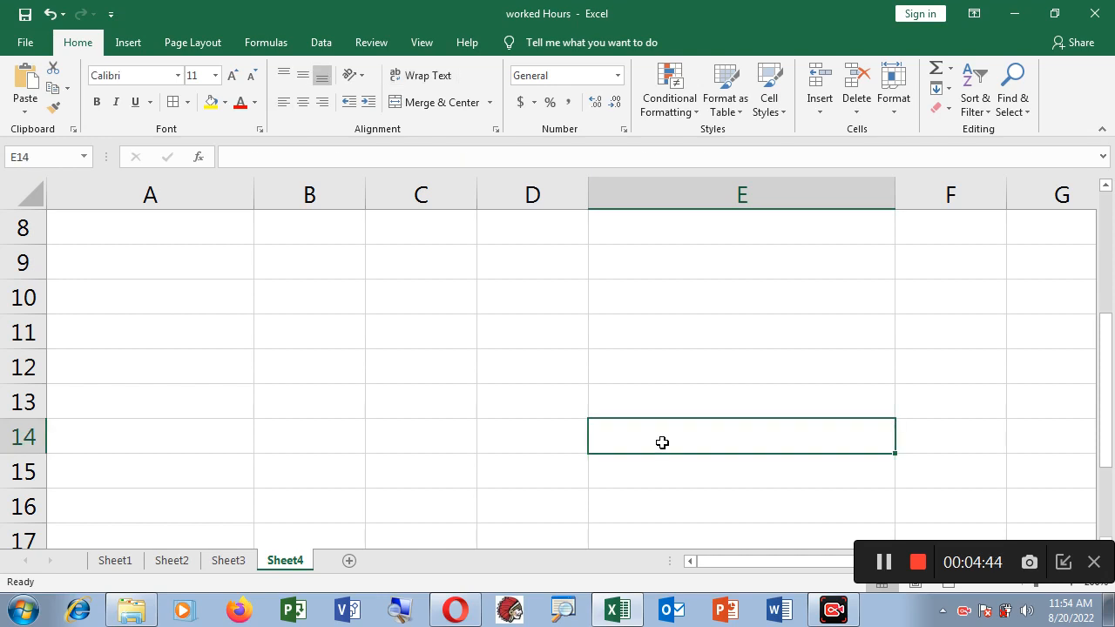
Paste the sentence into E14 with source formatting, ending with Wrap Text off
left_click(415, 80)
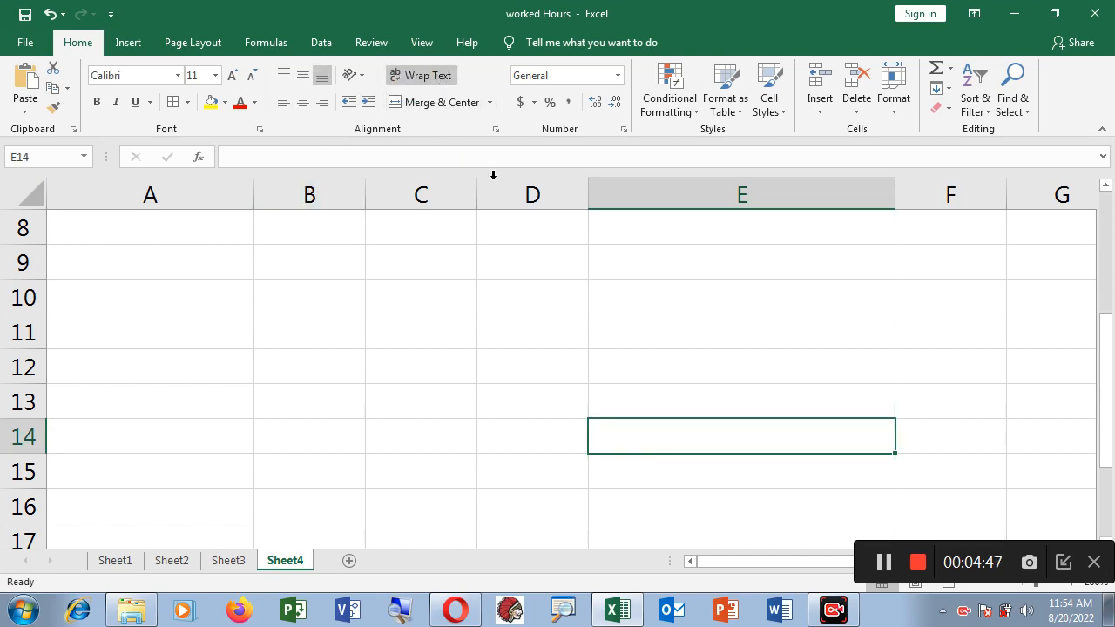
right_click(683, 445)
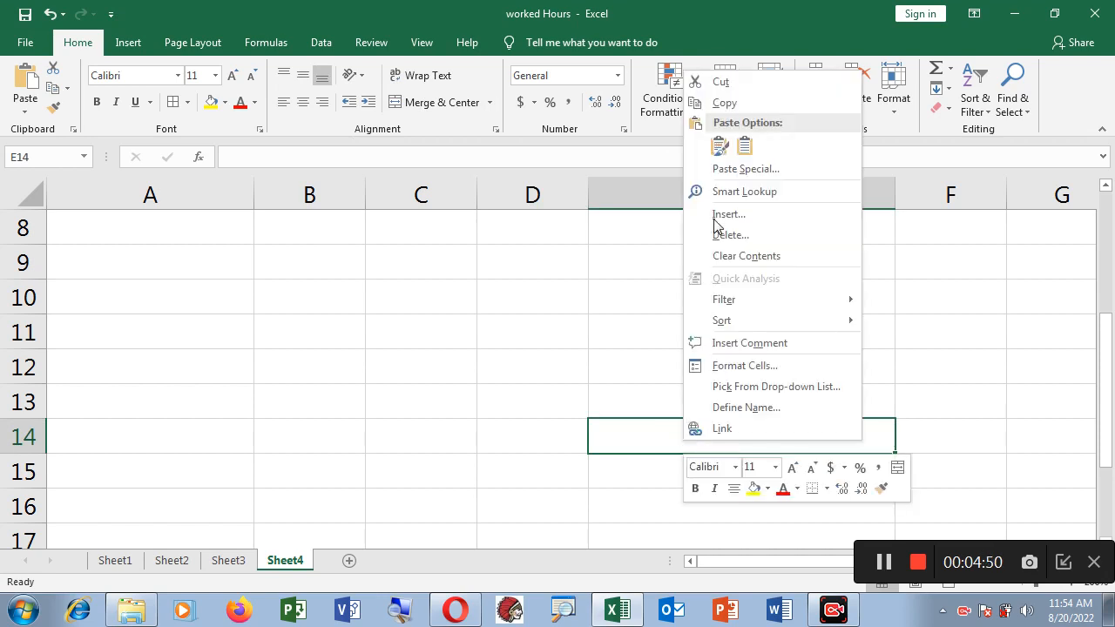
left_click(719, 145)
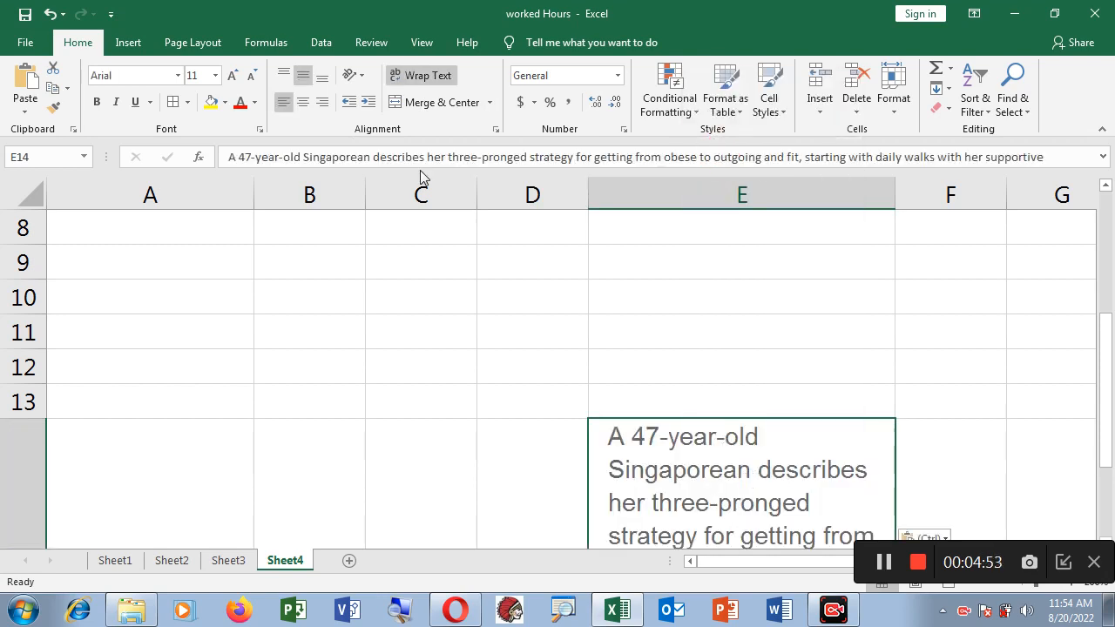
left_click(422, 76)
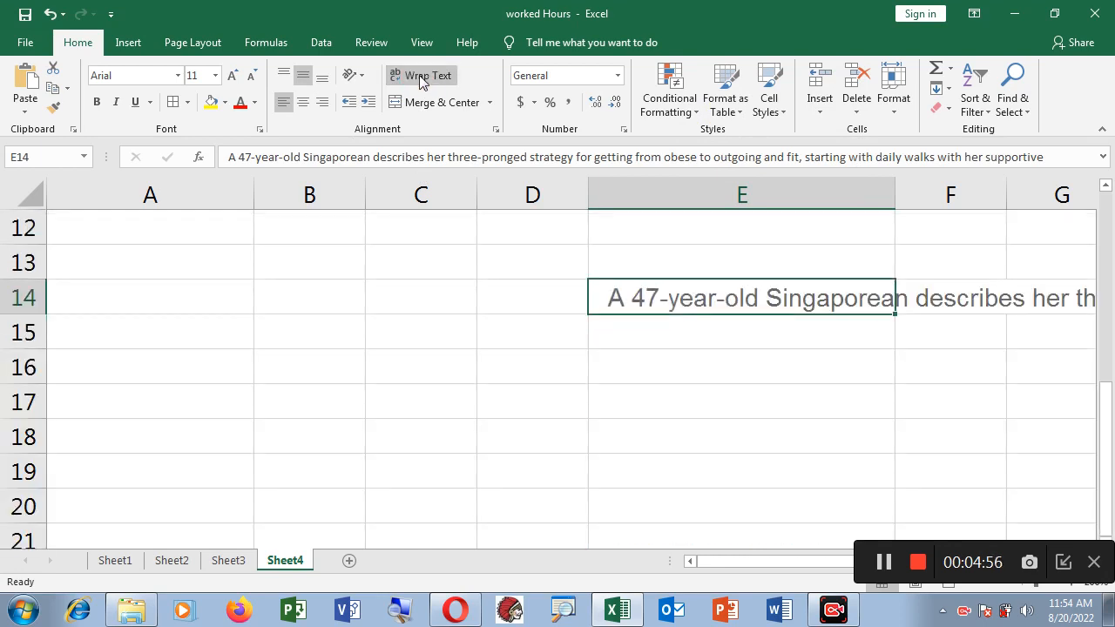
left_click(421, 77)
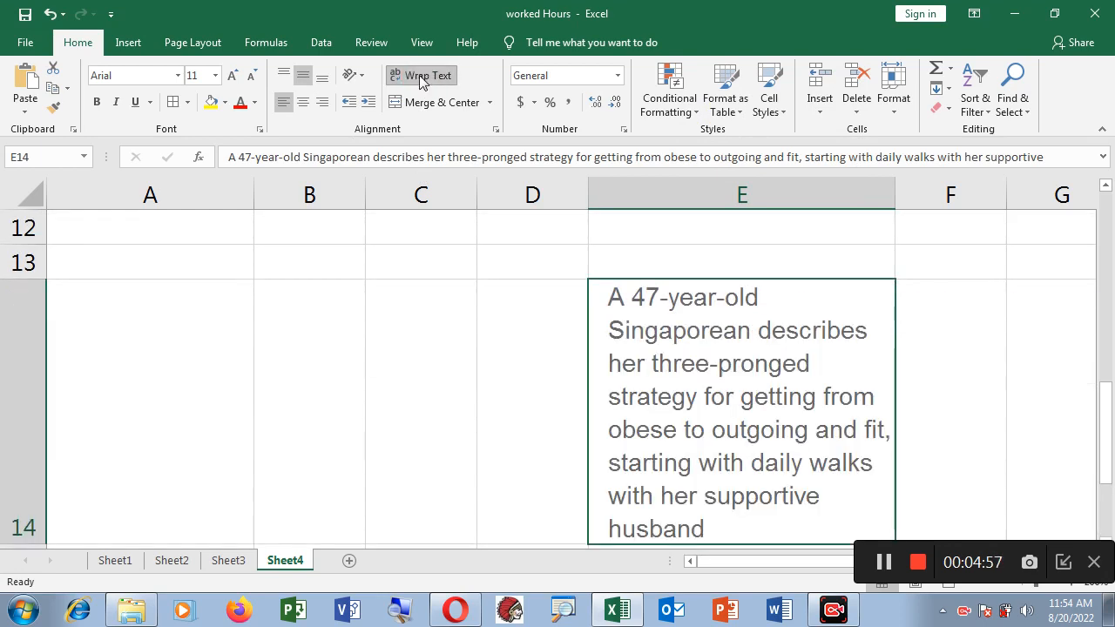
left_click(421, 76)
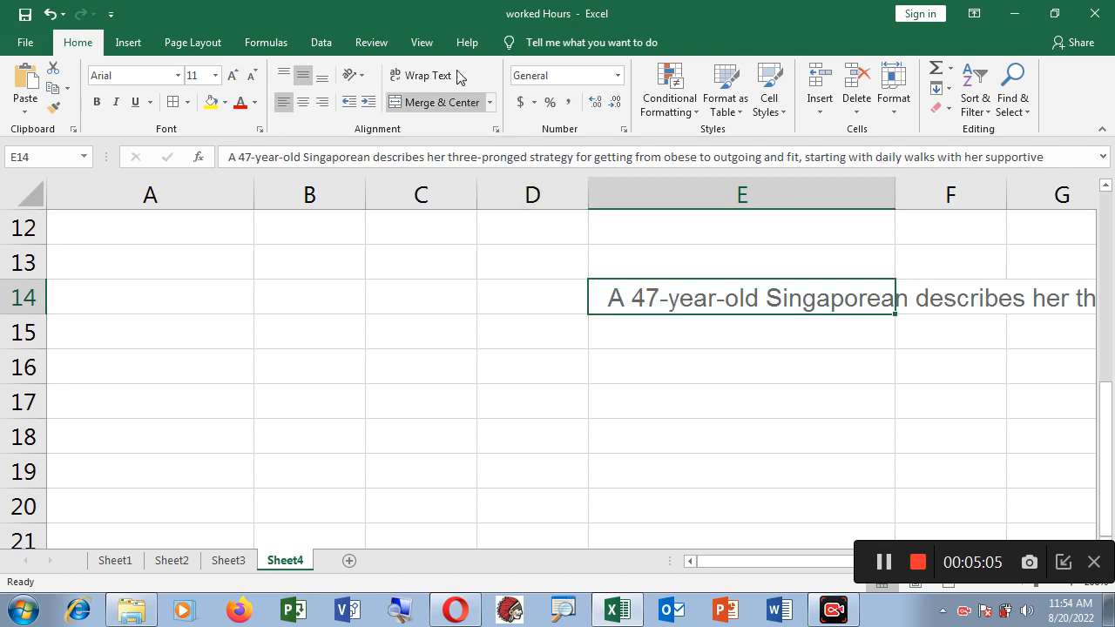
Turn on Wrap Text for E14 so the sentence wraps over eight lines in column E
left_click(425, 80)
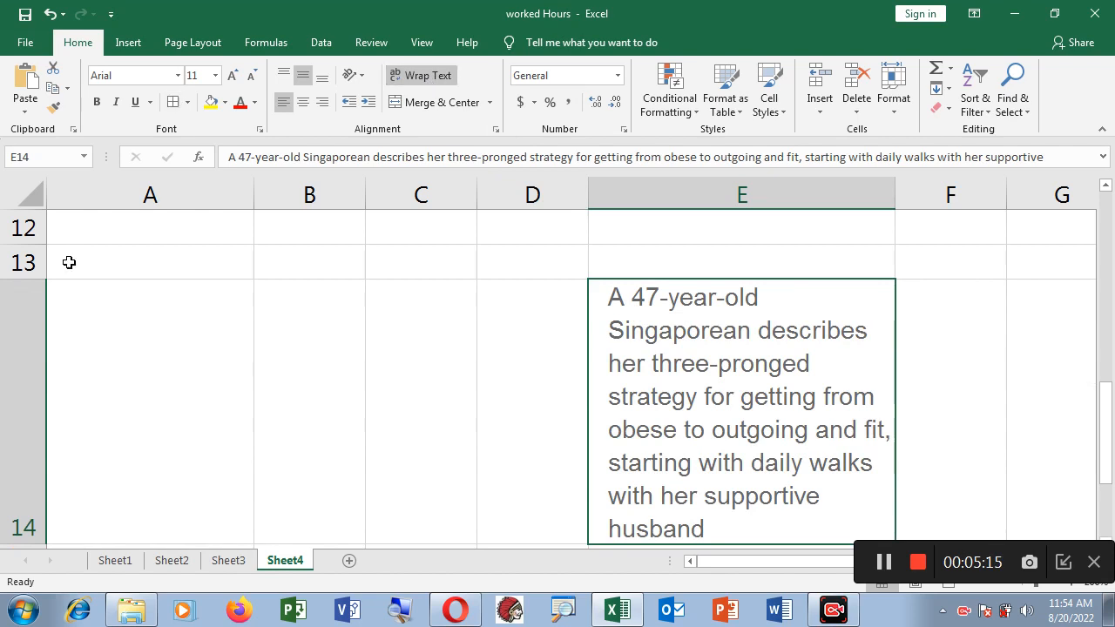
left_click(131, 266)
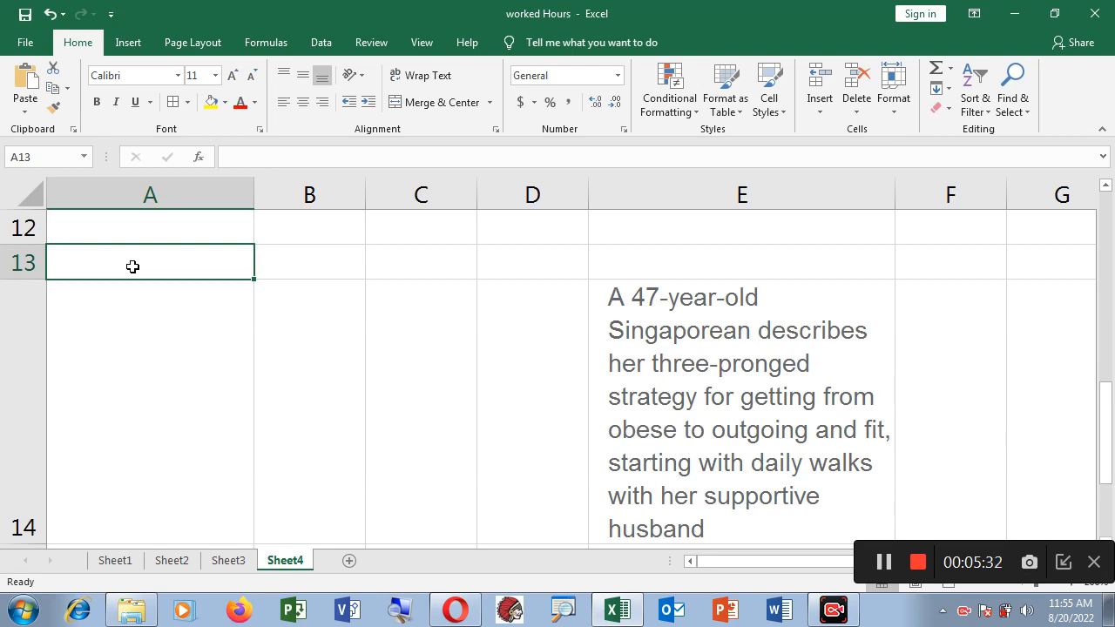
left_click(706, 359)
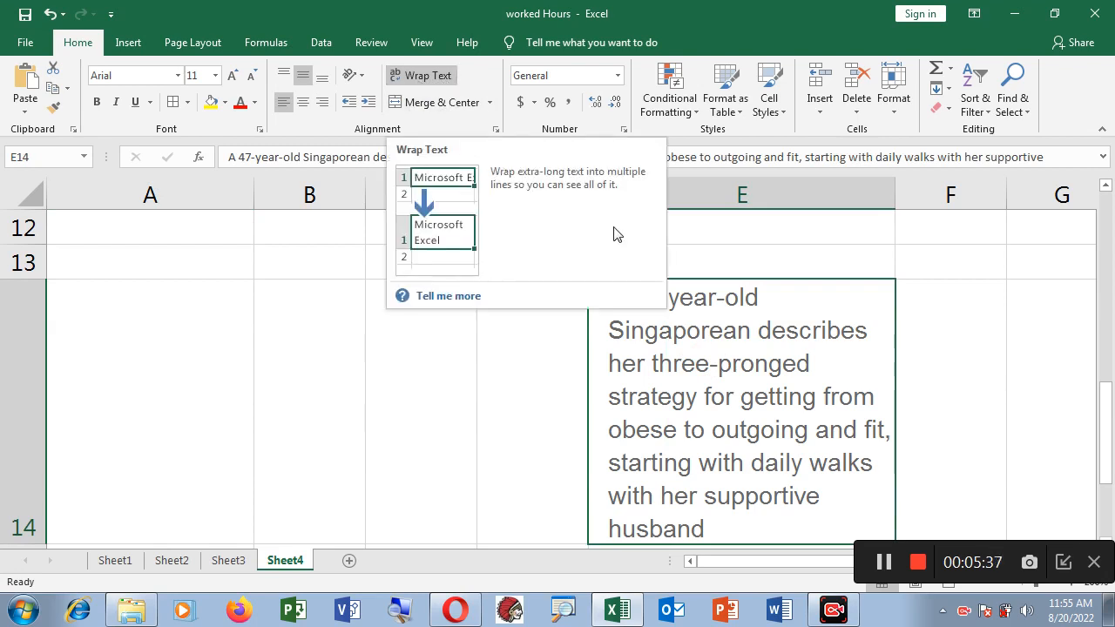
left_click(726, 250)
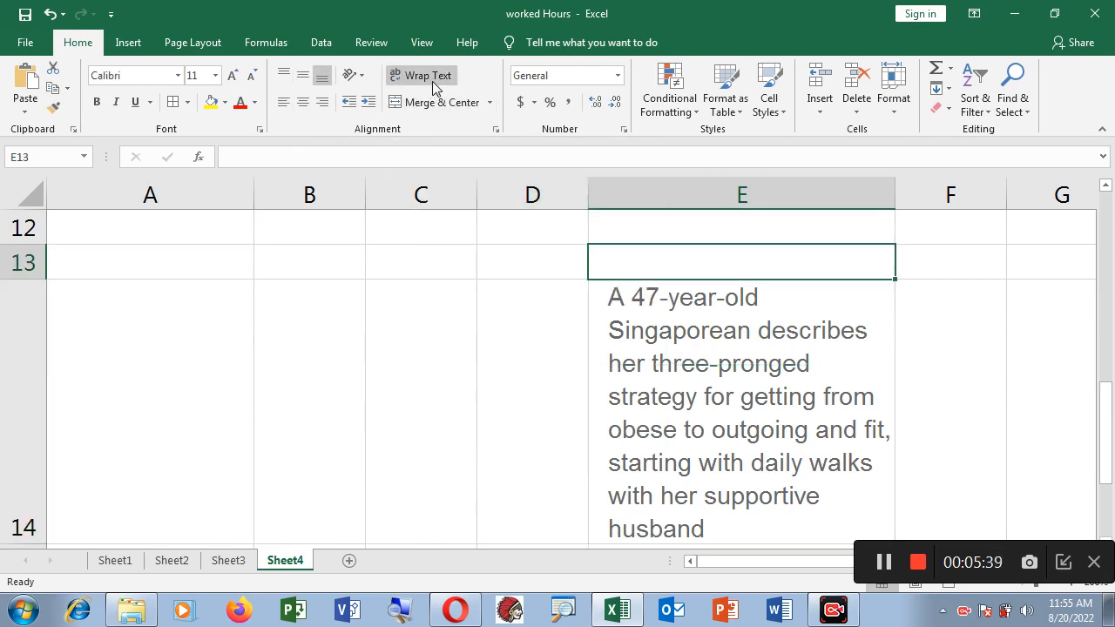